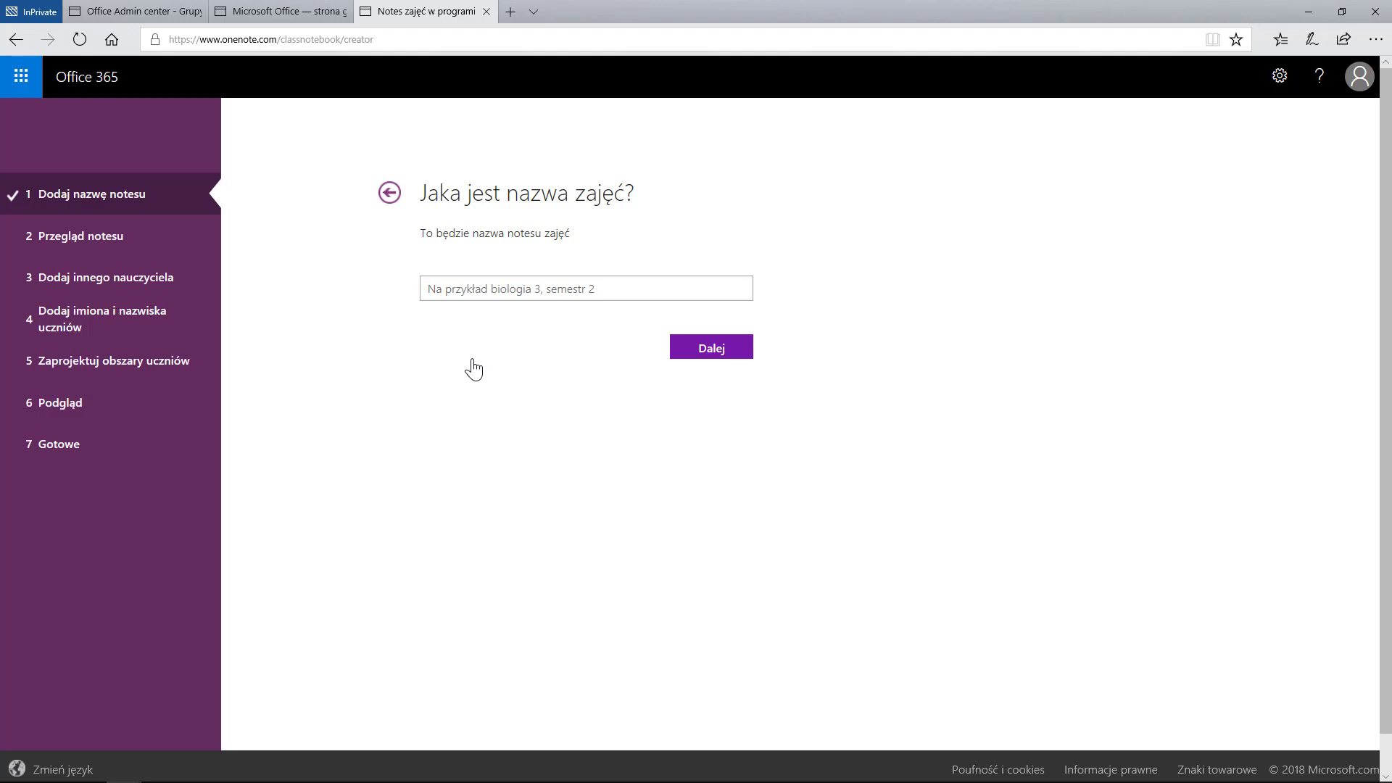
- Name the new class notebook "Informatyka, klasa 2017a" and proceed past the notebook overview without adding another teacher
click(451, 289)
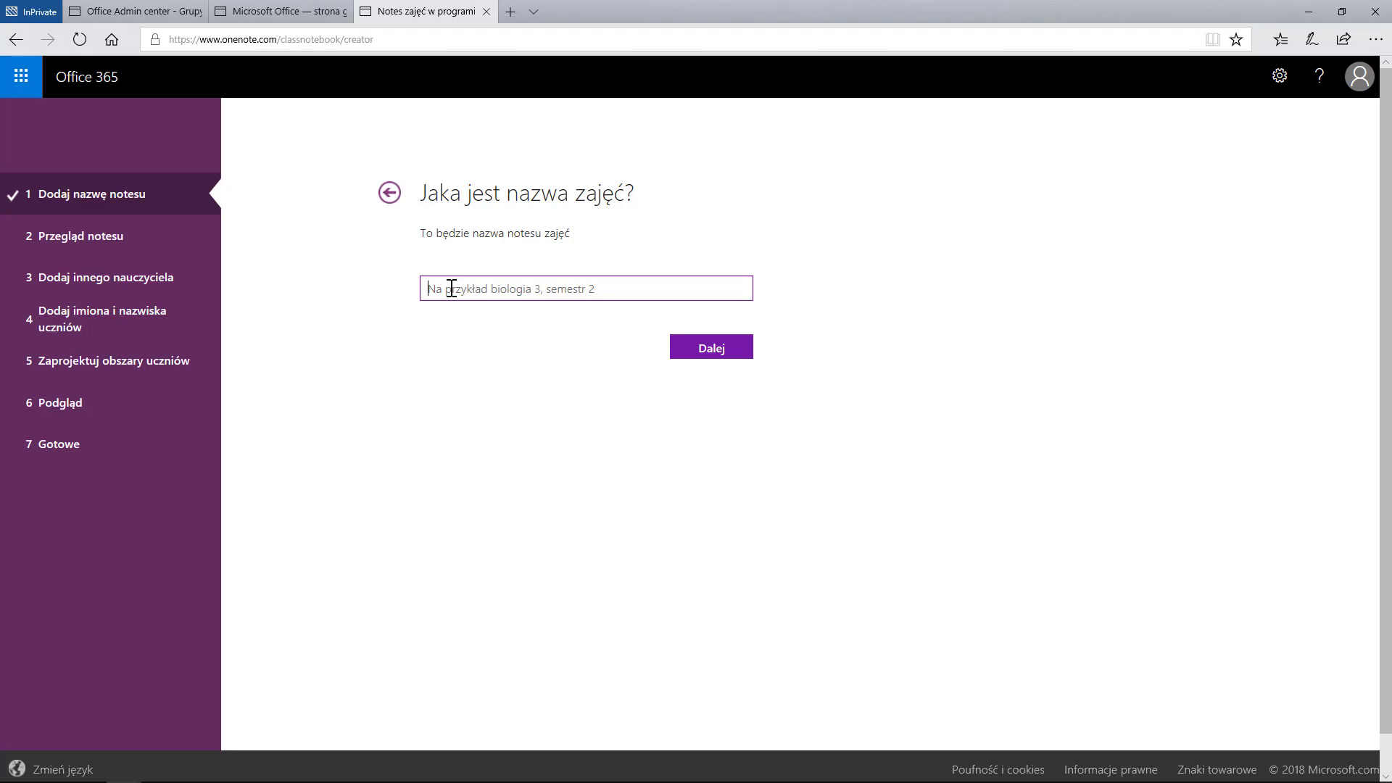
text(Informatyka, klasa 2017a)
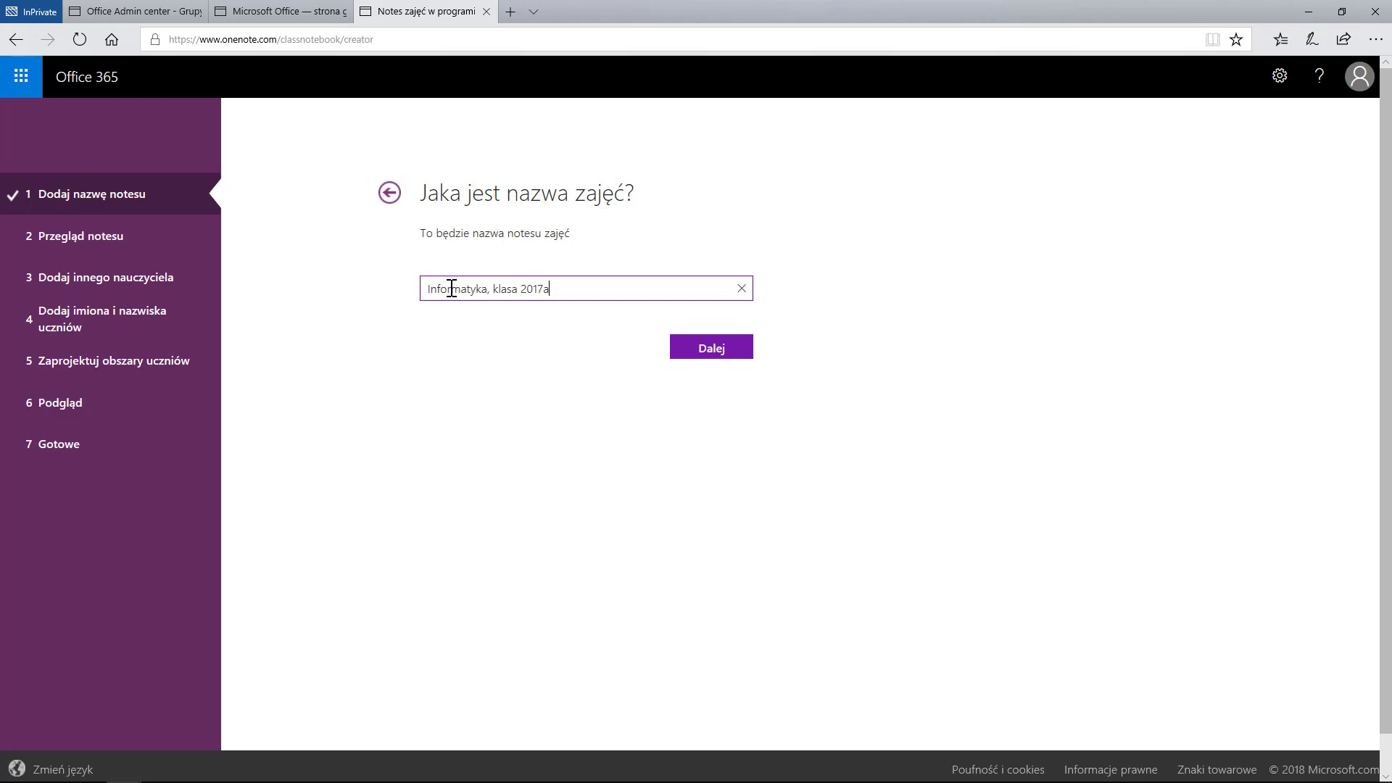
click(730, 350)
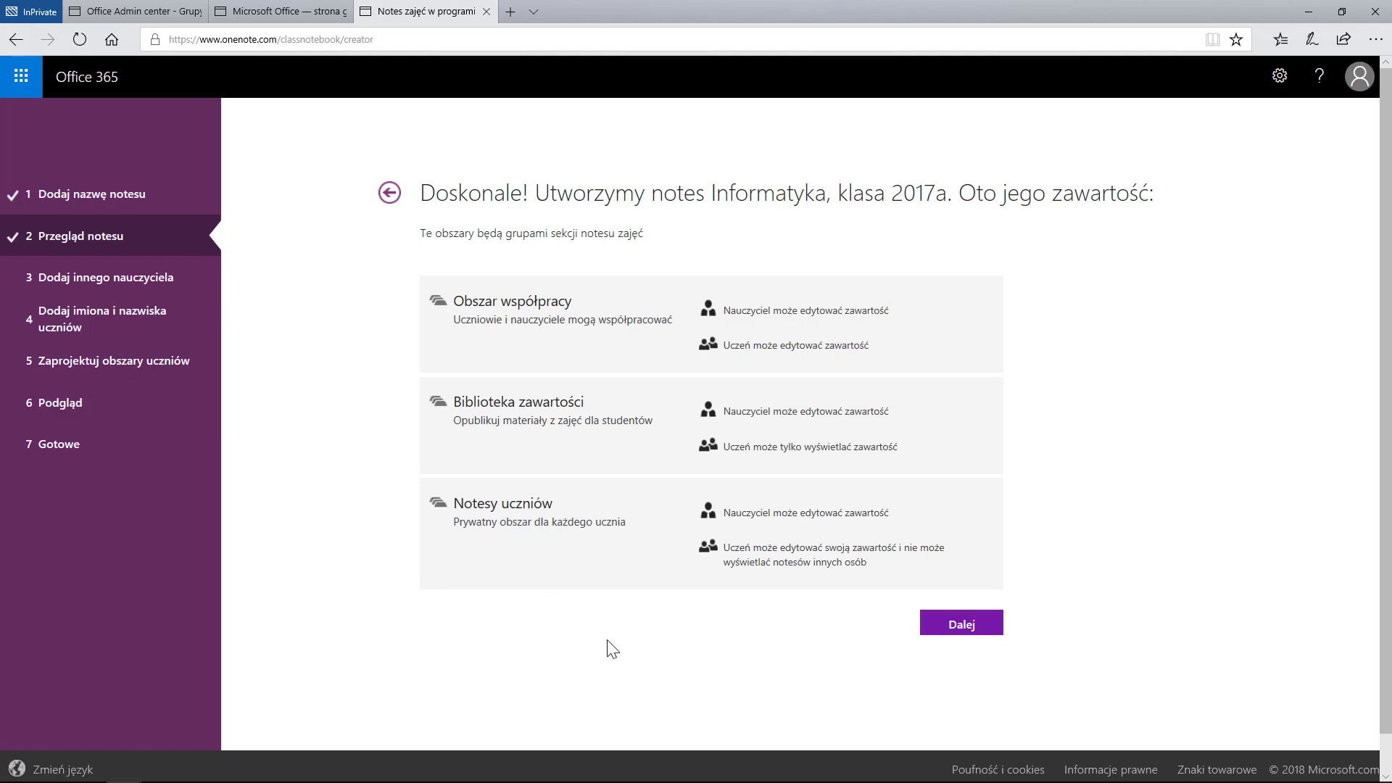
click(962, 624)
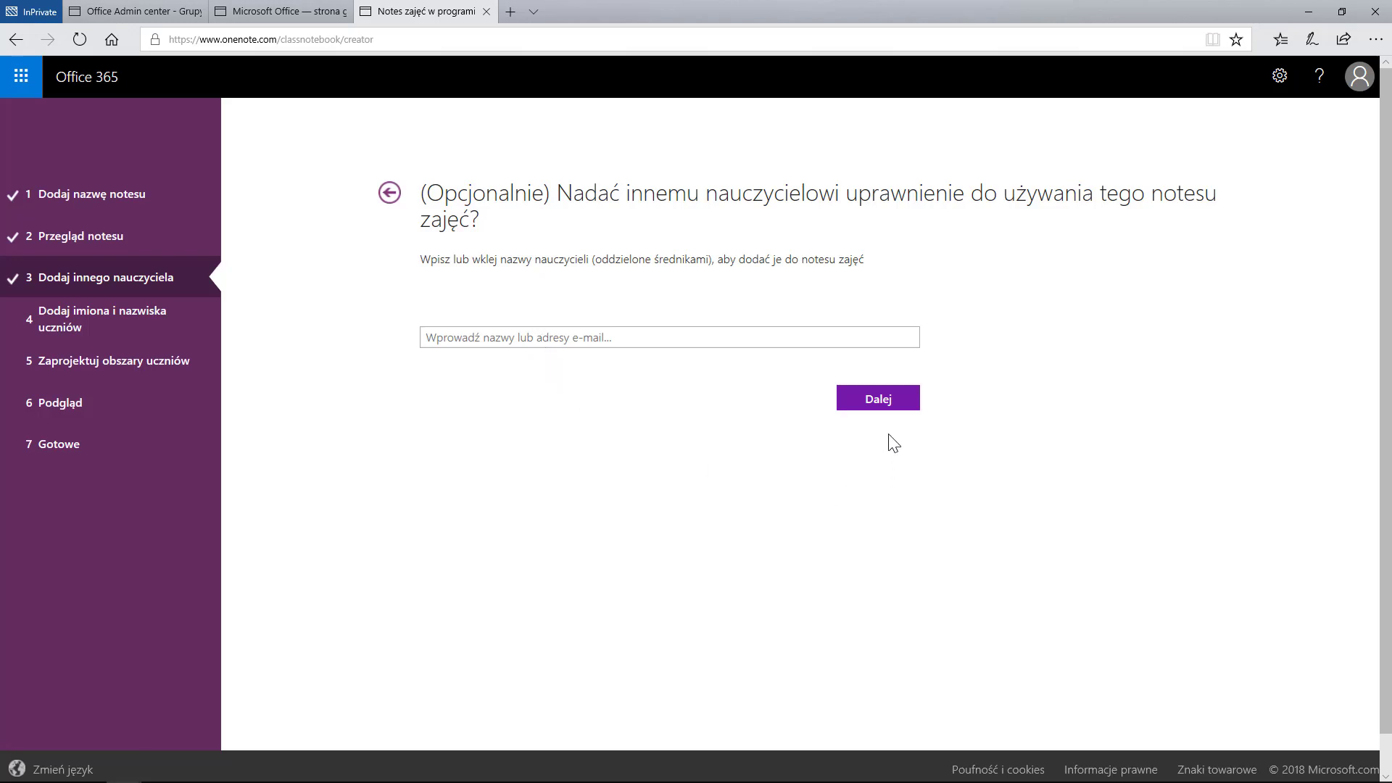
click(880, 407)
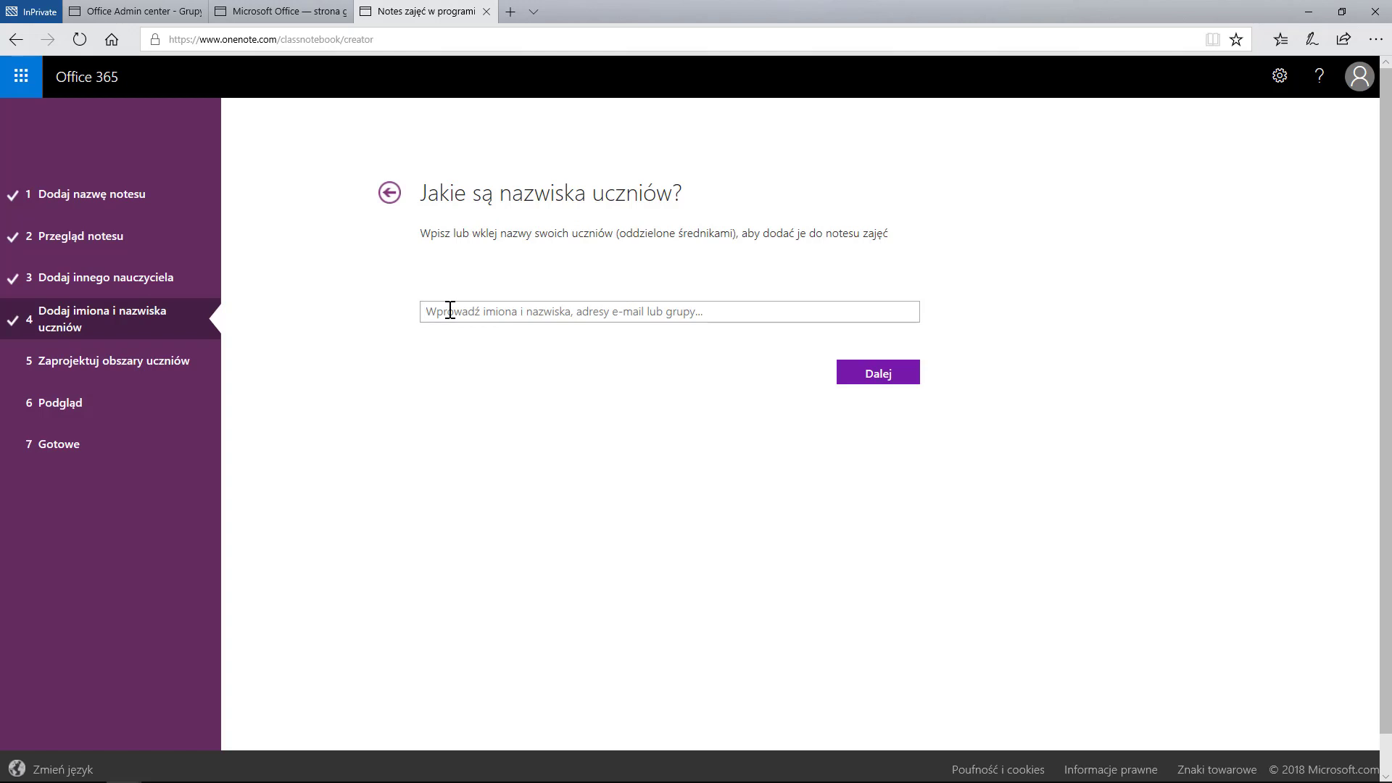
text(Ana)
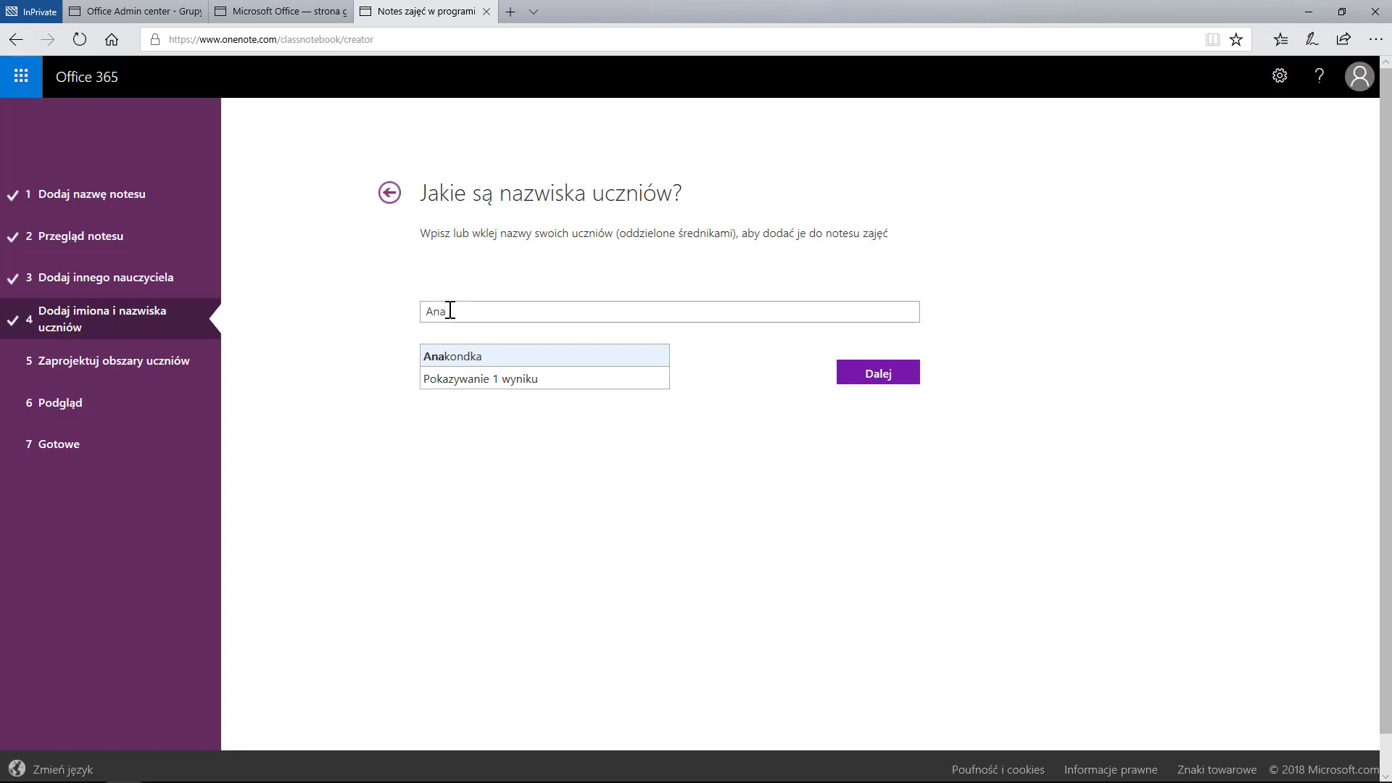
click(460, 357)
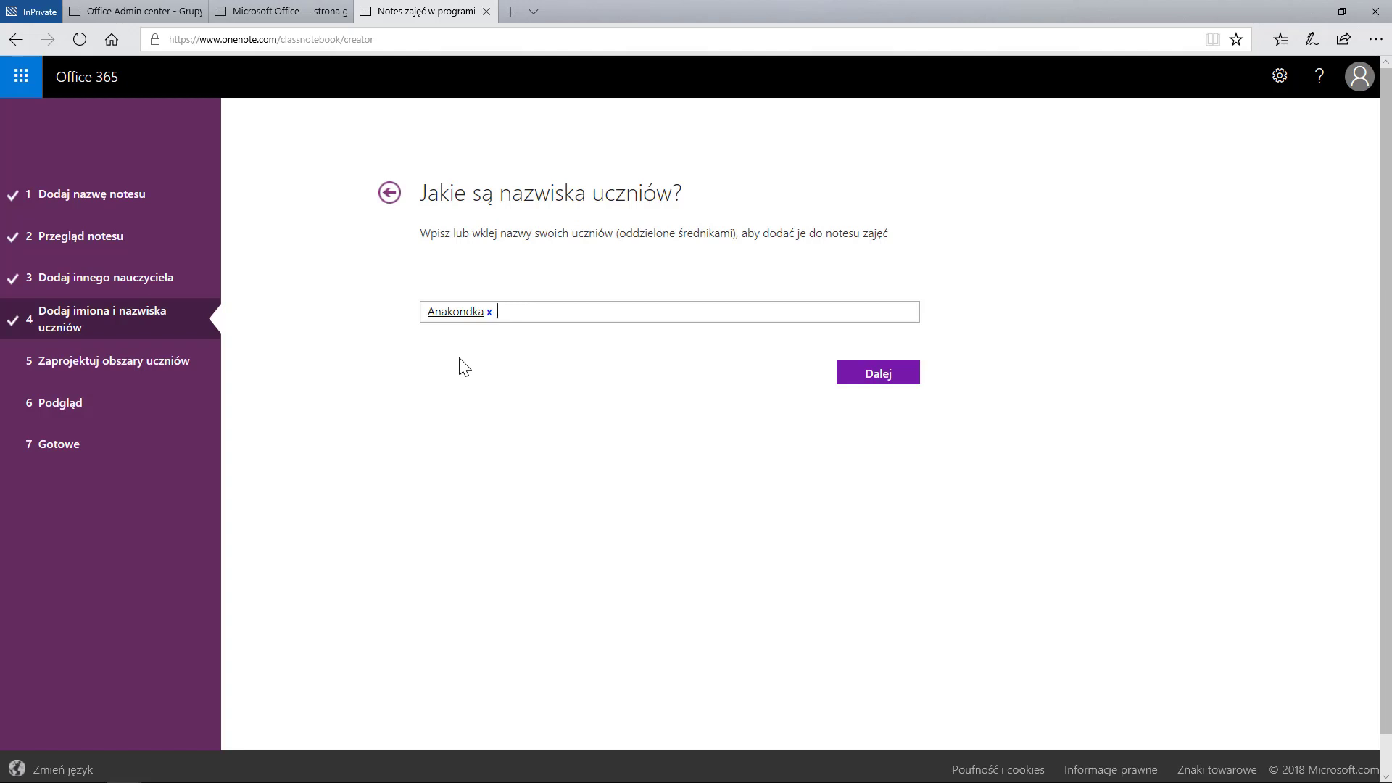
click(488, 313)
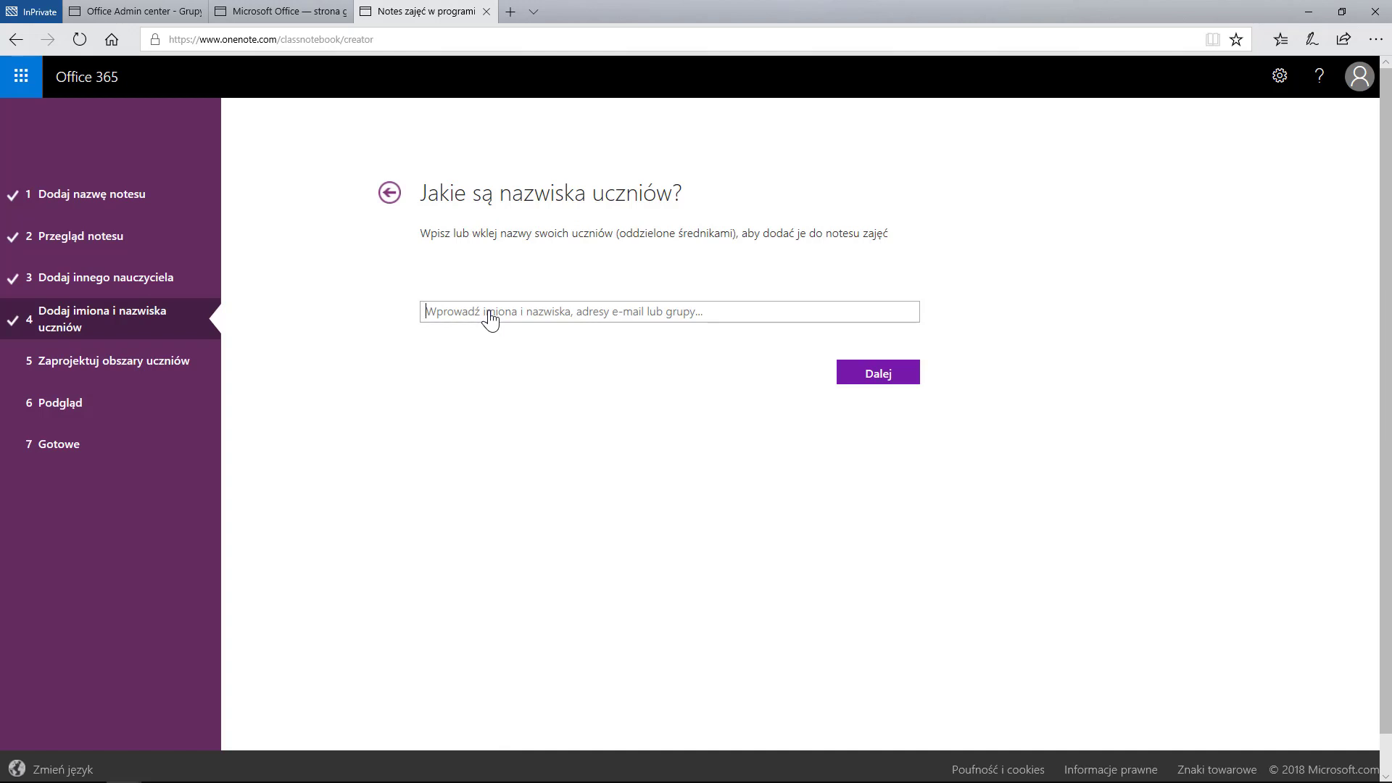
- Add the group "klasa 2a" as the notebook's students and proceed to designing the student areas
text(Klasa)
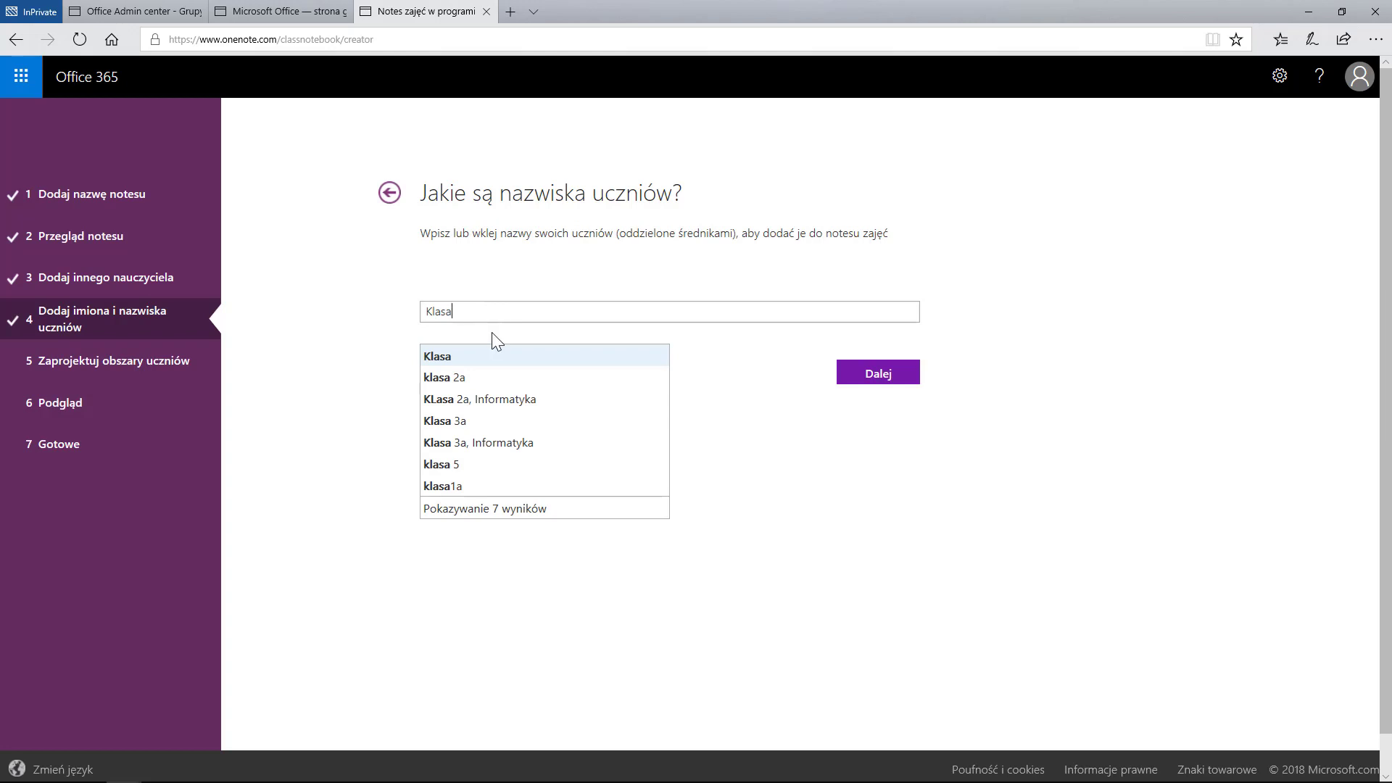
click(492, 382)
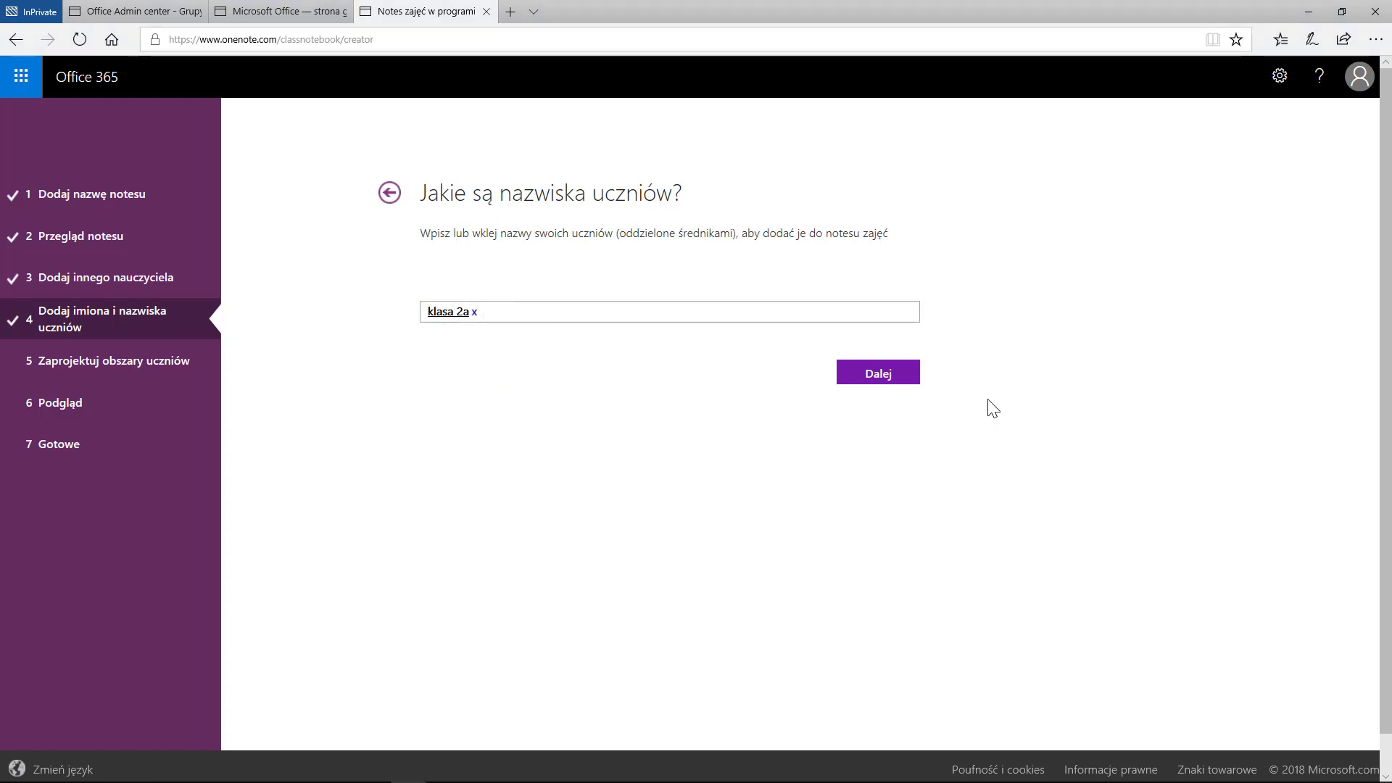
click(877, 376)
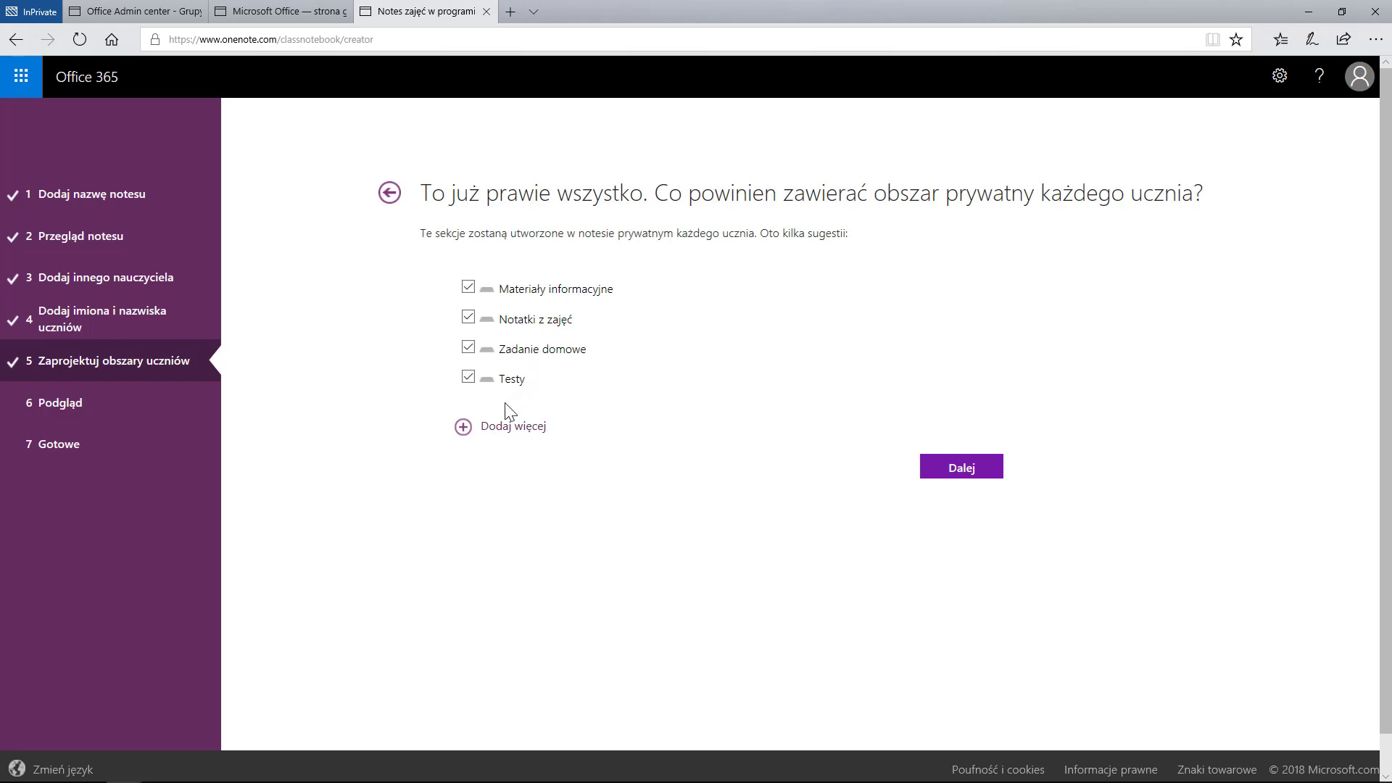
- Exclude Testy from the students' private sections and add a section named "Projekty edukacyjne"
click(468, 377)
click(508, 435)
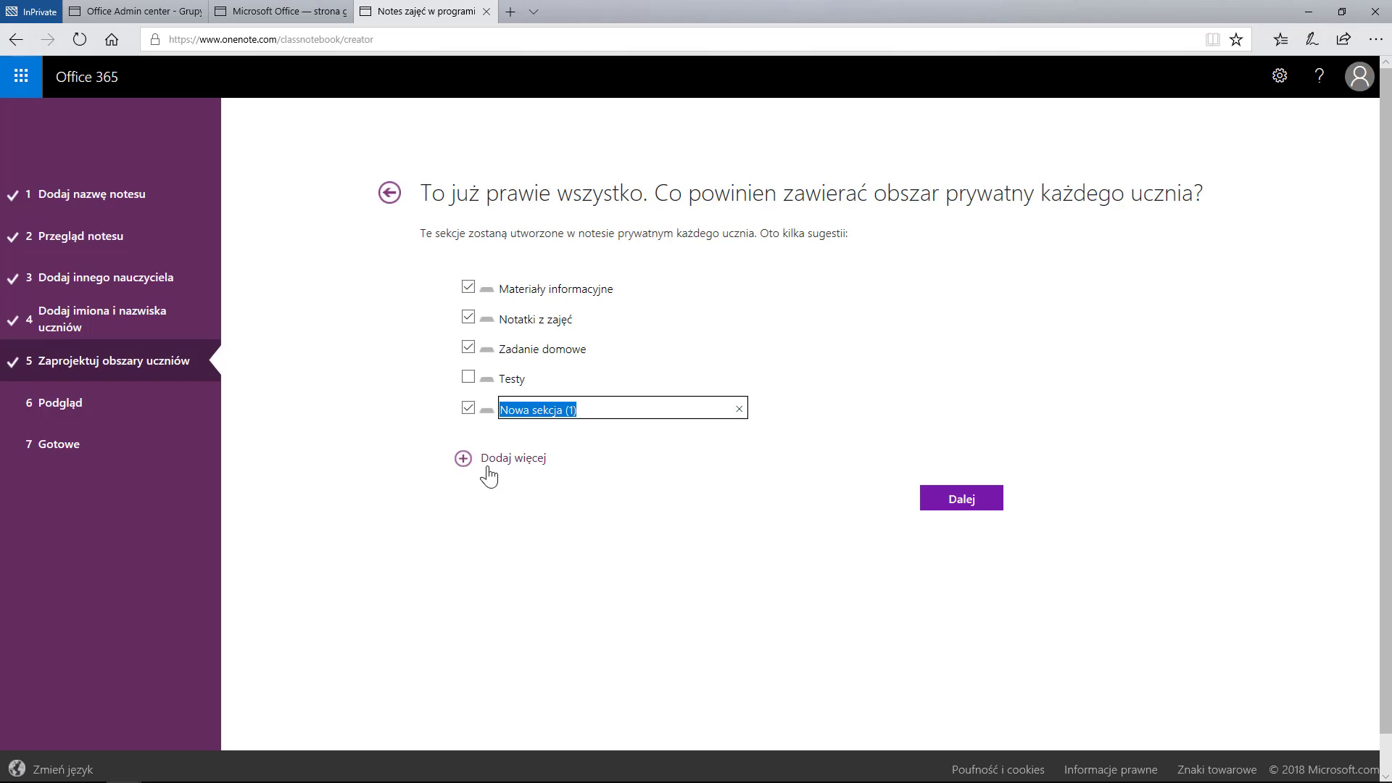
text(P)
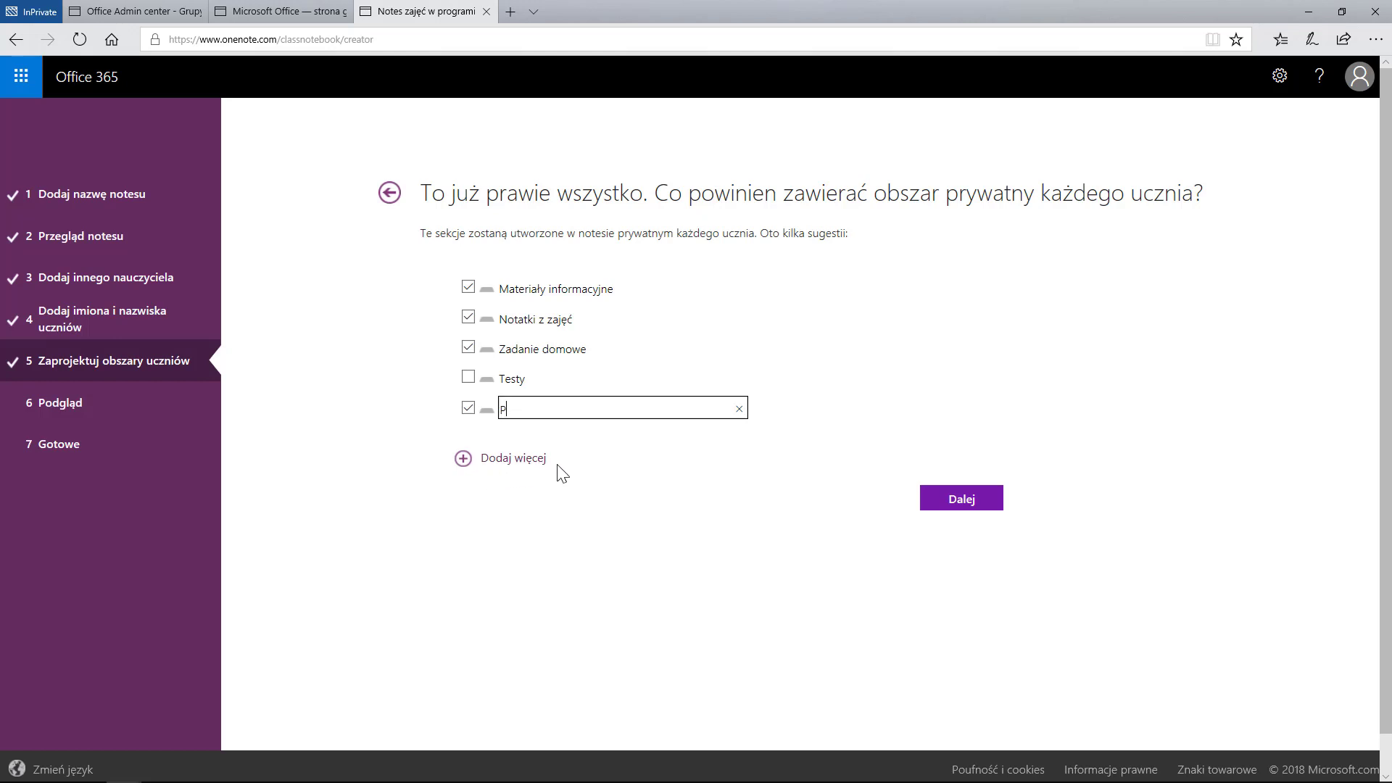
text(rojkety edukacyjne)
click(614, 510)
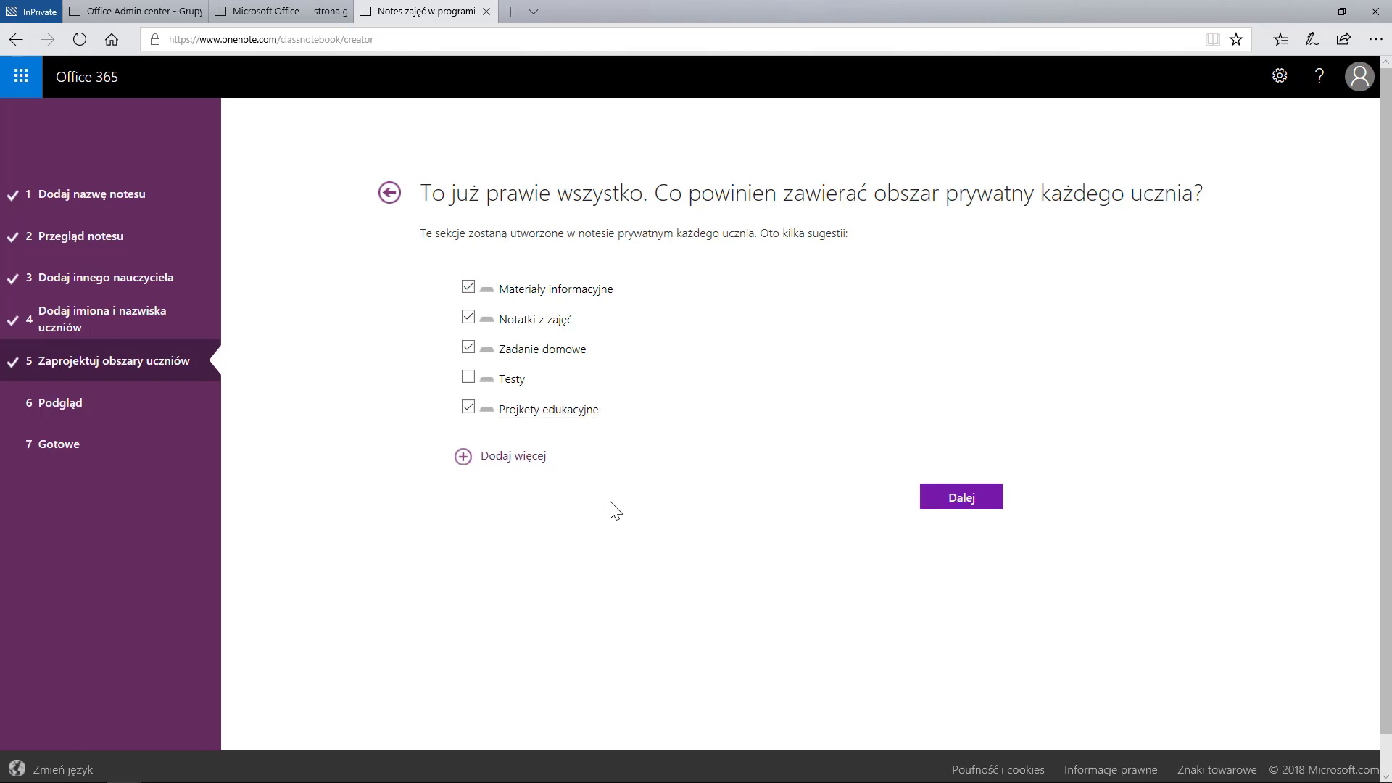
click(513, 409)
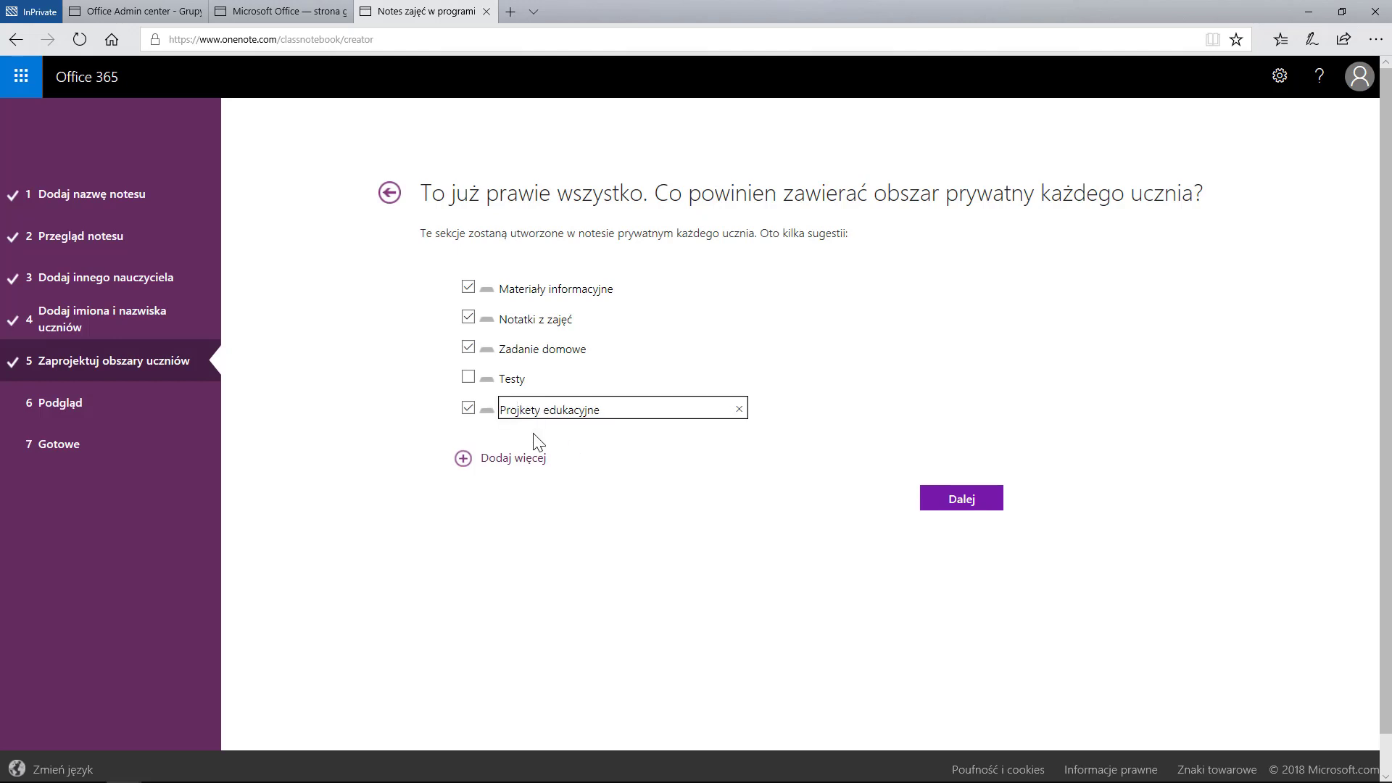
key(BackSpace)
key(BackSpace)
text(ek)
- Proceed to the notebook preview, check the student's version, and create the class notebook
click(970, 506)
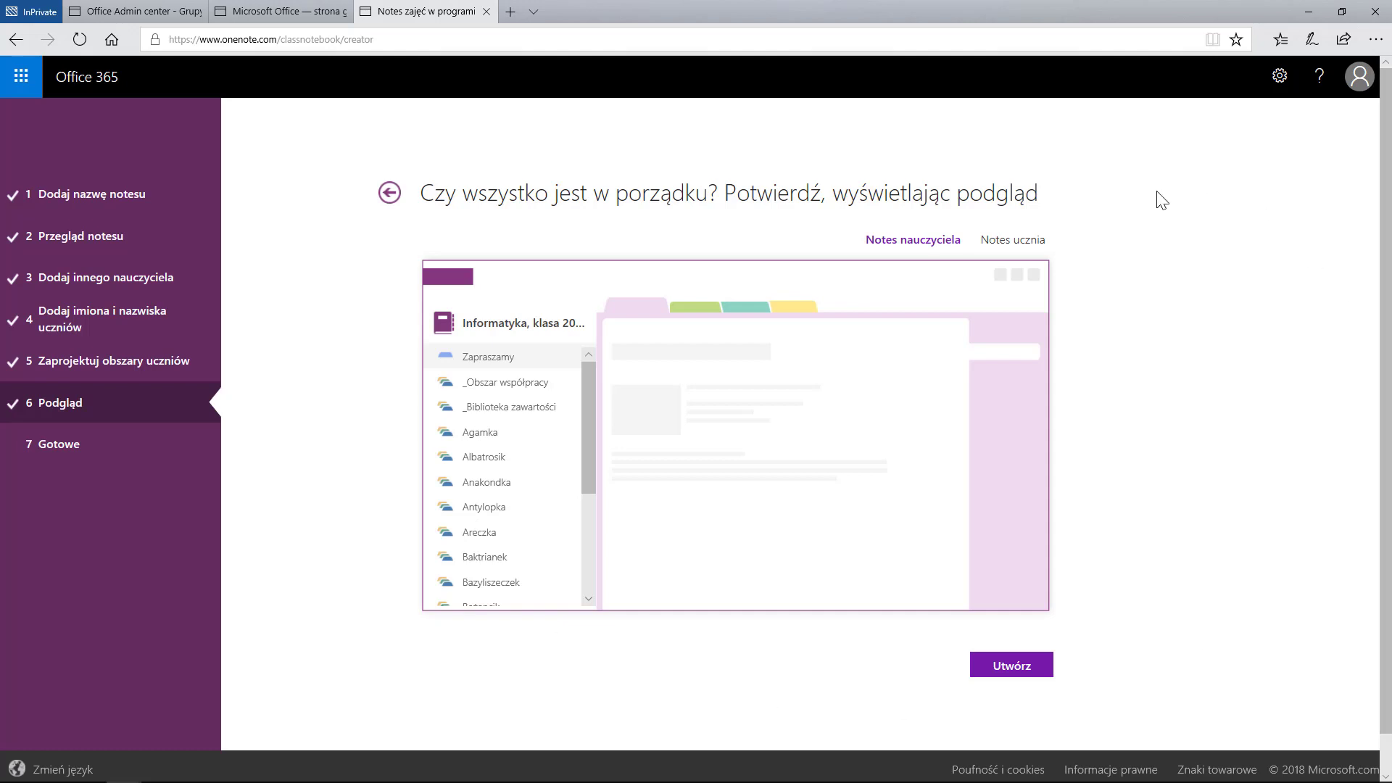
click(1032, 244)
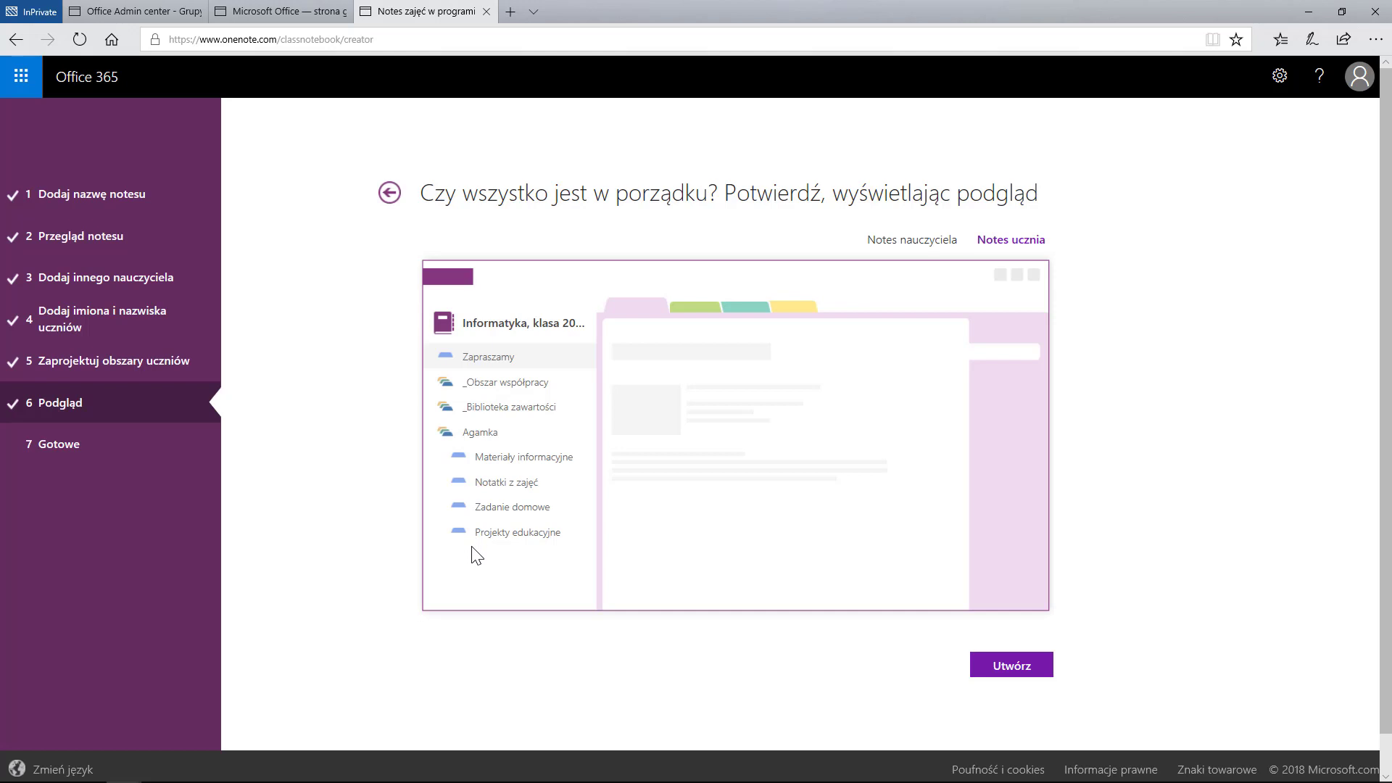
click(1021, 673)
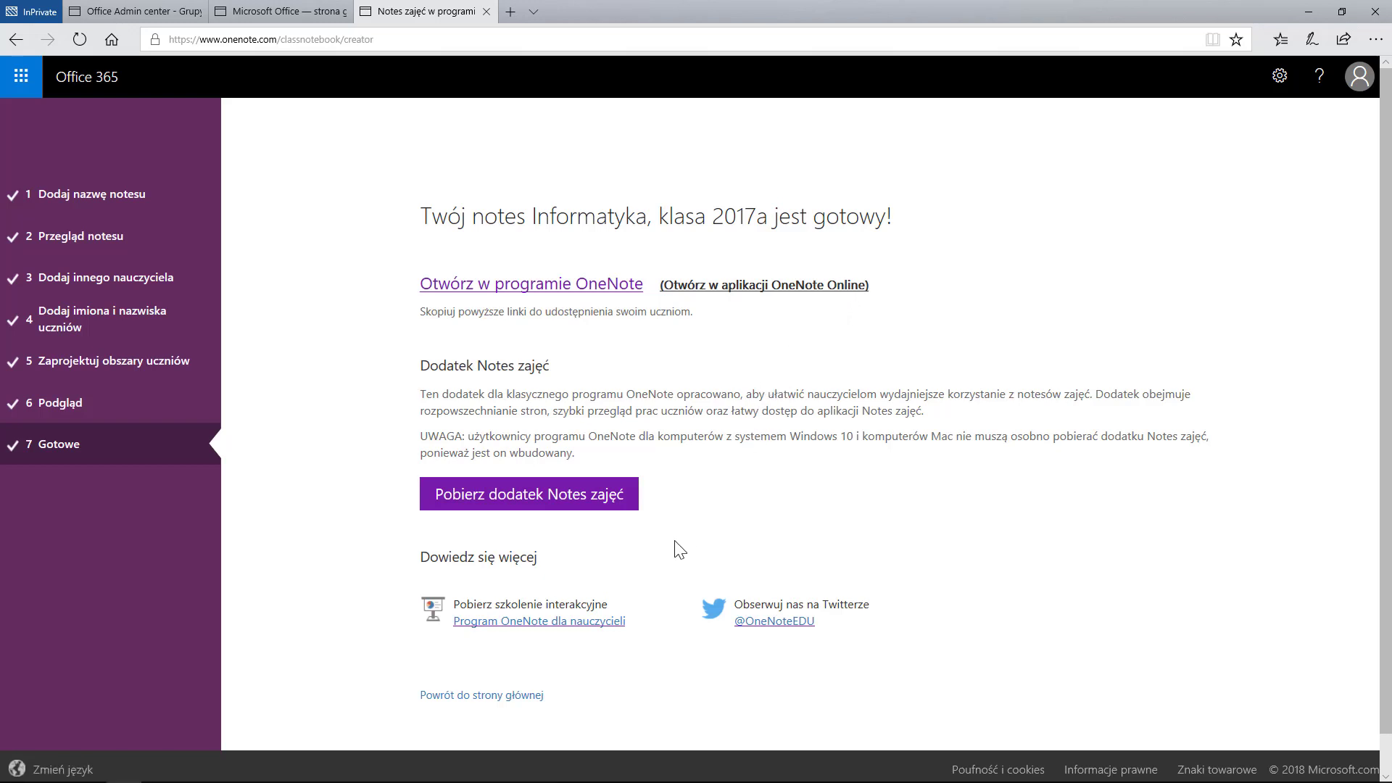
- In the notebook management page, enable the teacher-only section group for "Informatyka, klasa 2017a"
click(510, 696)
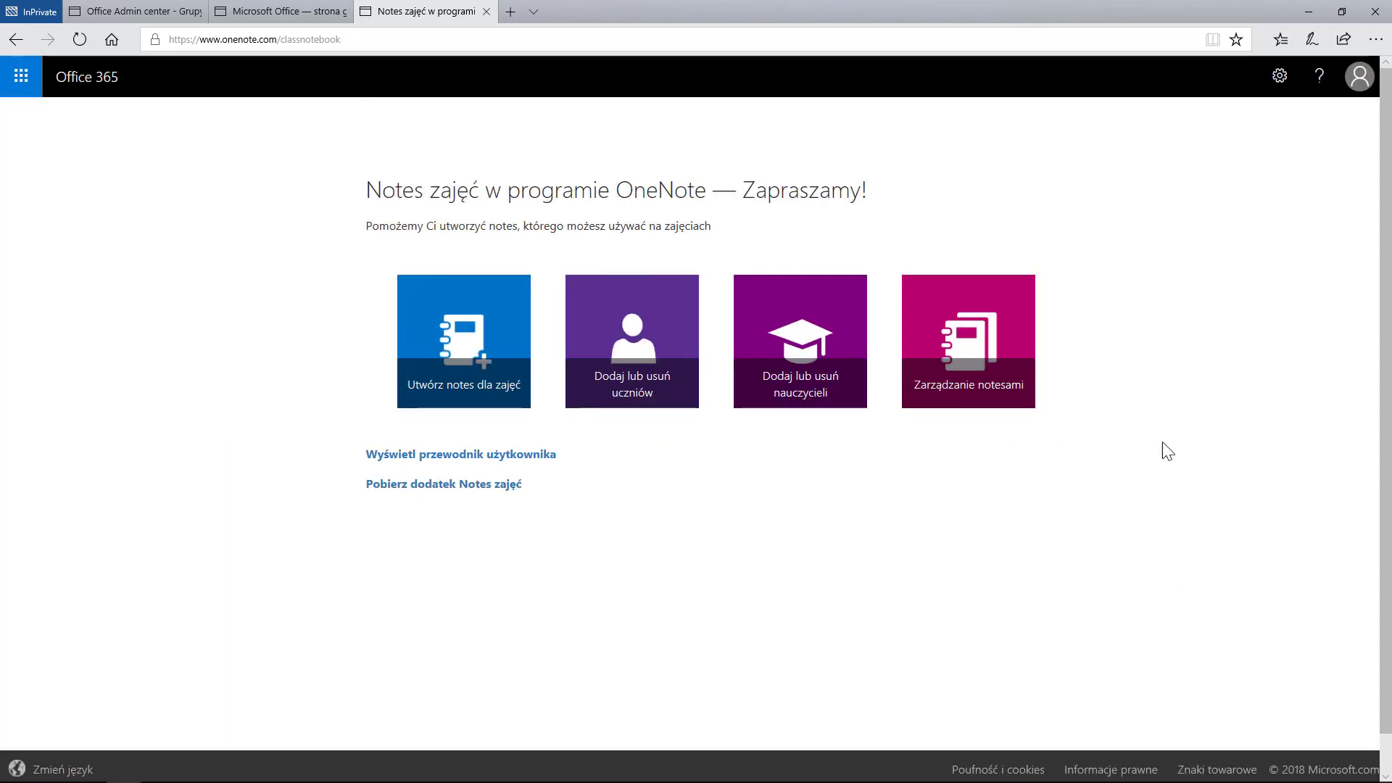
click(963, 363)
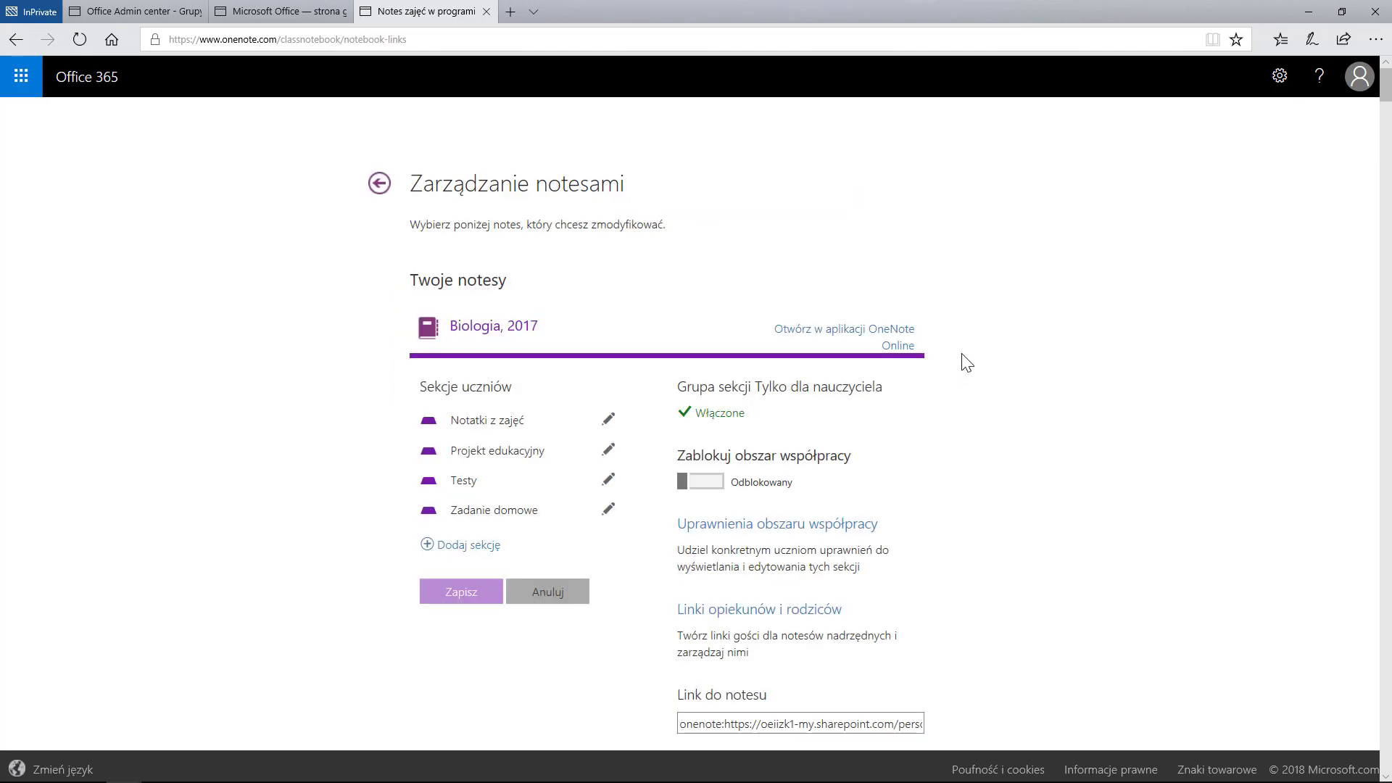
drag(1386, 91, 1385, 195)
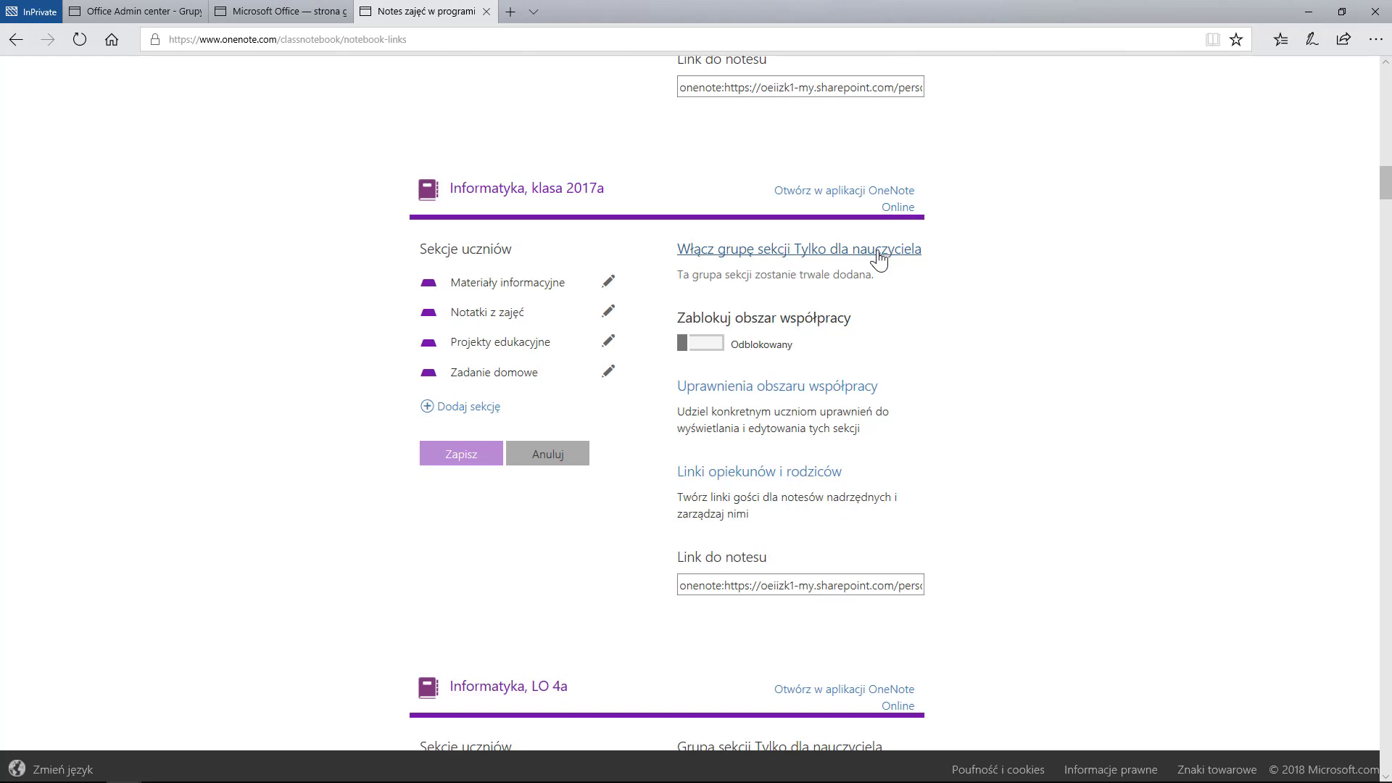
click(879, 250)
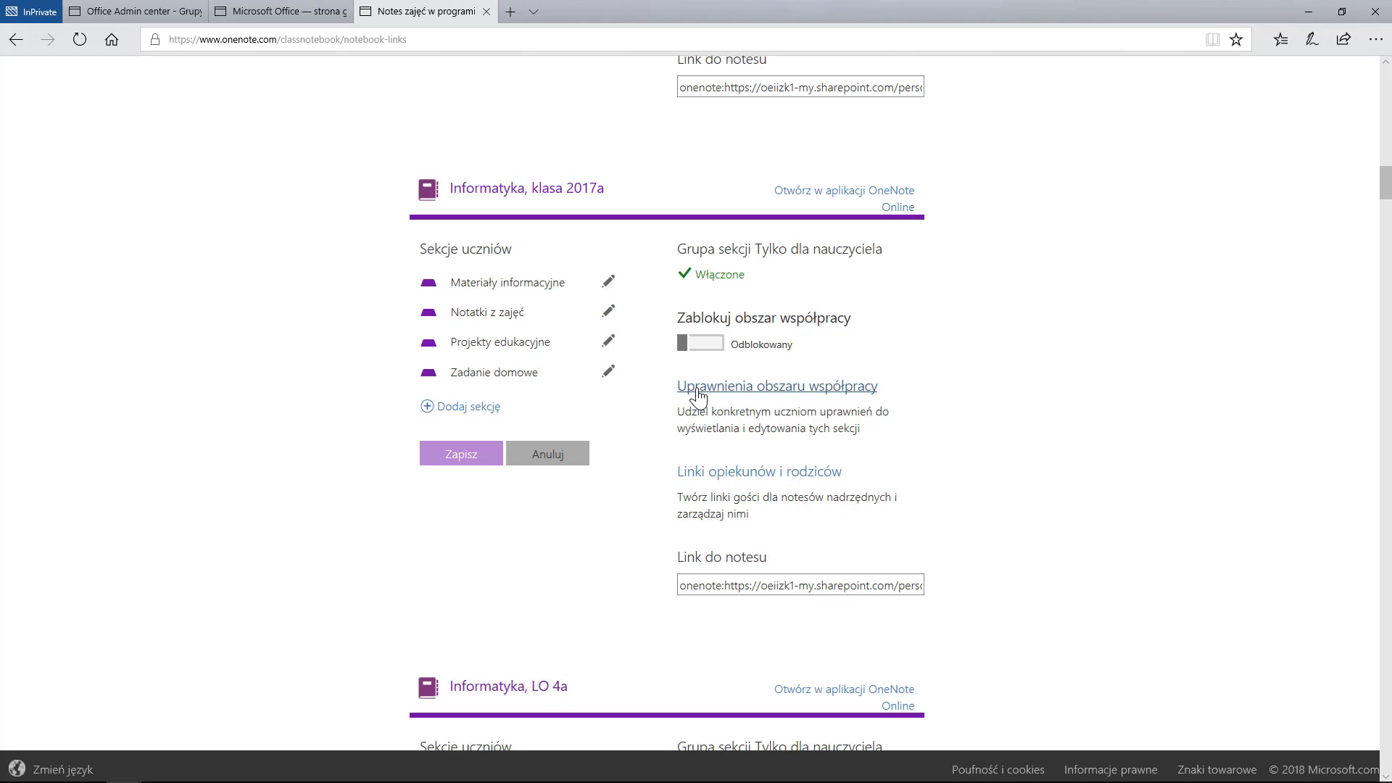
- In the collaboration space permissions, create a section named "Grupa 1" in _Obszar współpracy for the first three students listed
click(698, 396)
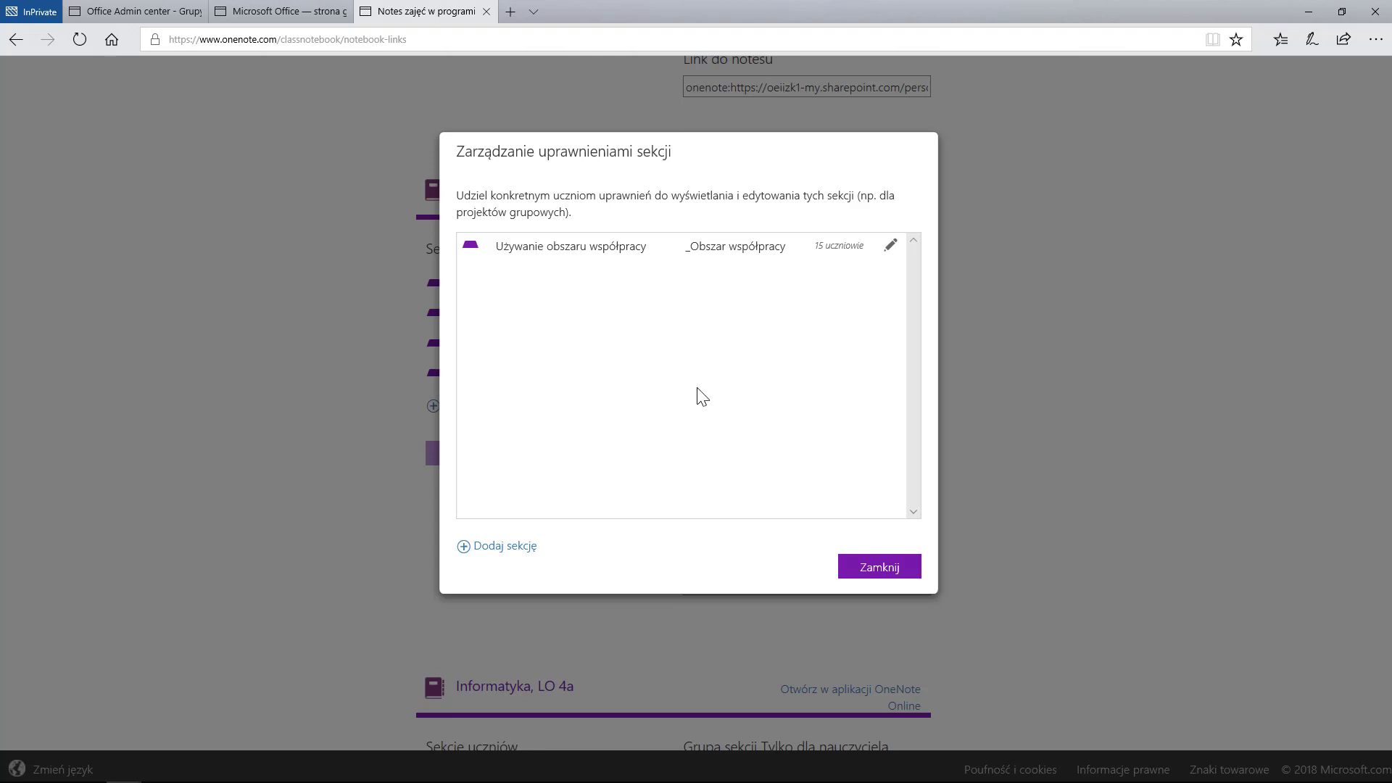
click(503, 550)
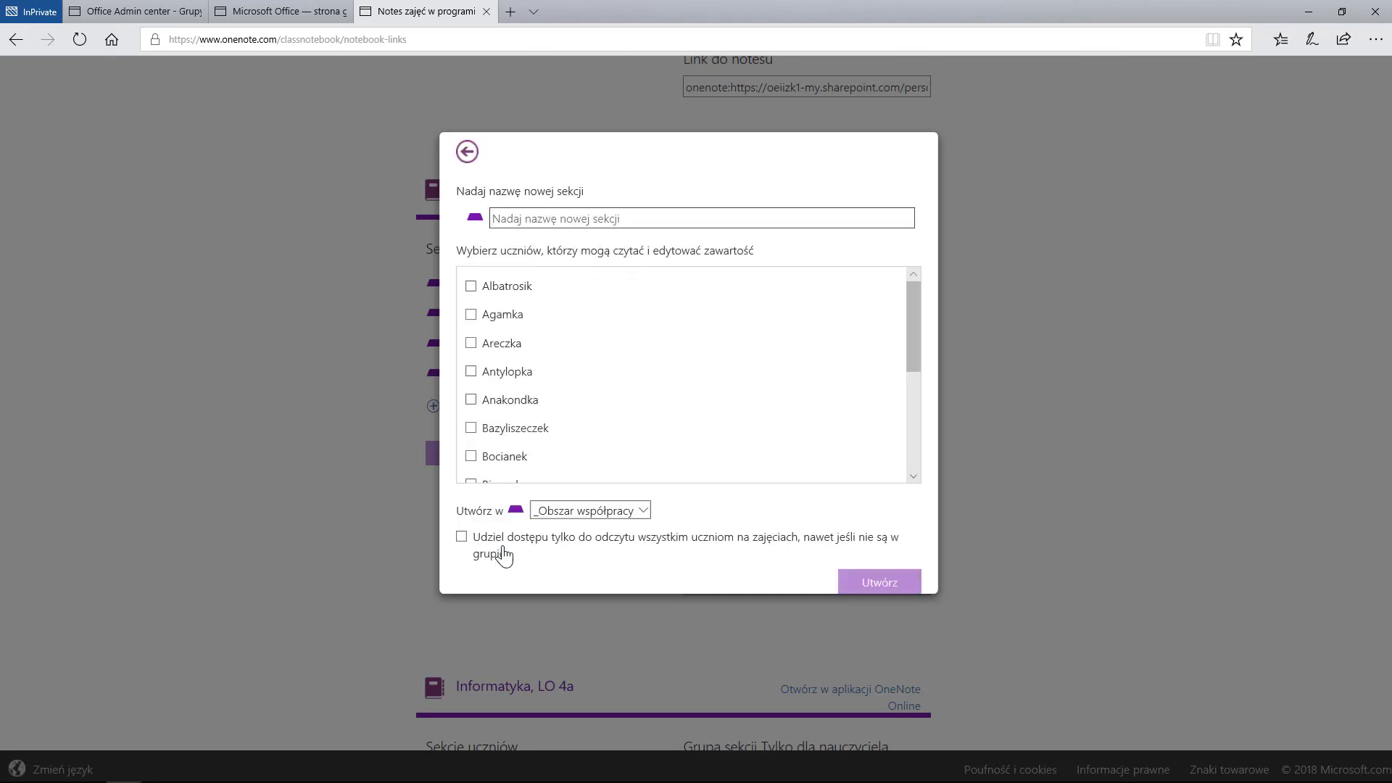
click(557, 219)
text(Grupa)
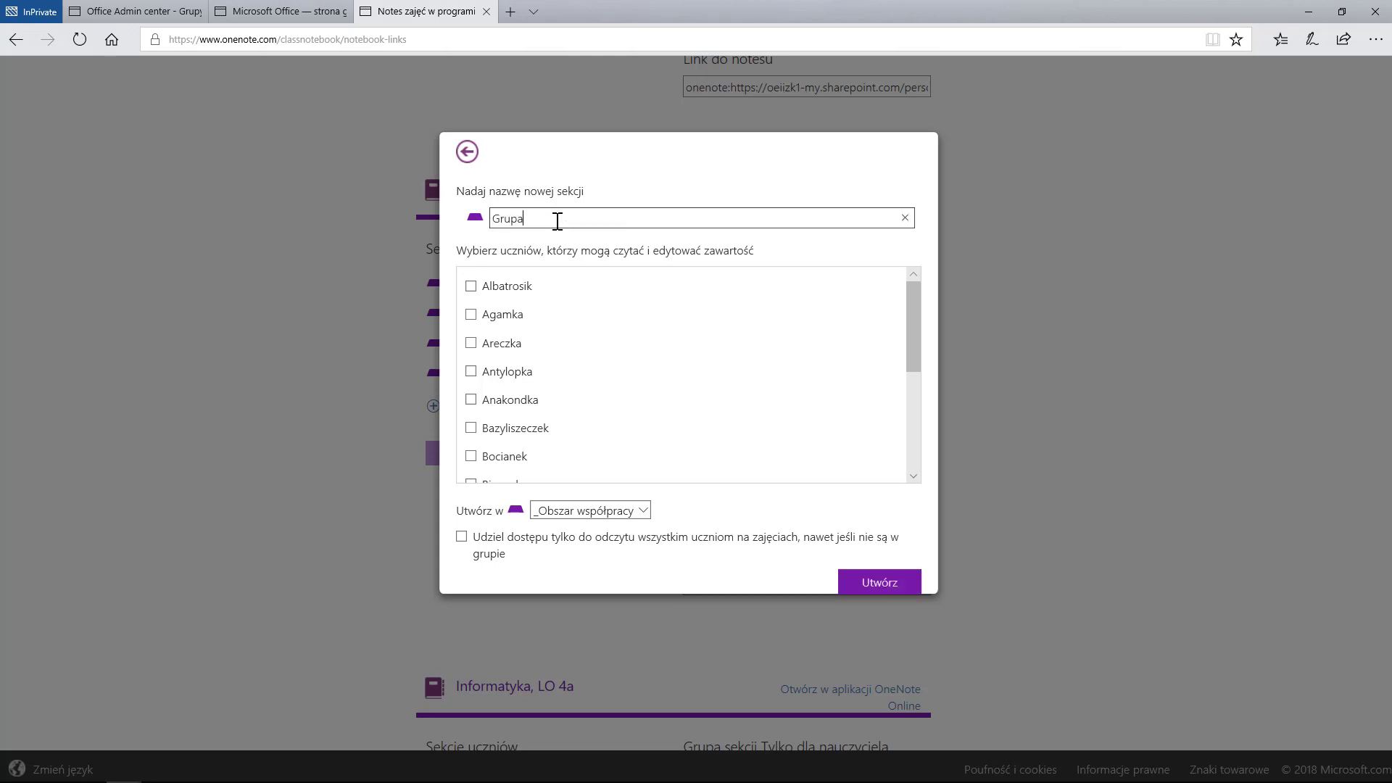
text( 1)
click(471, 286)
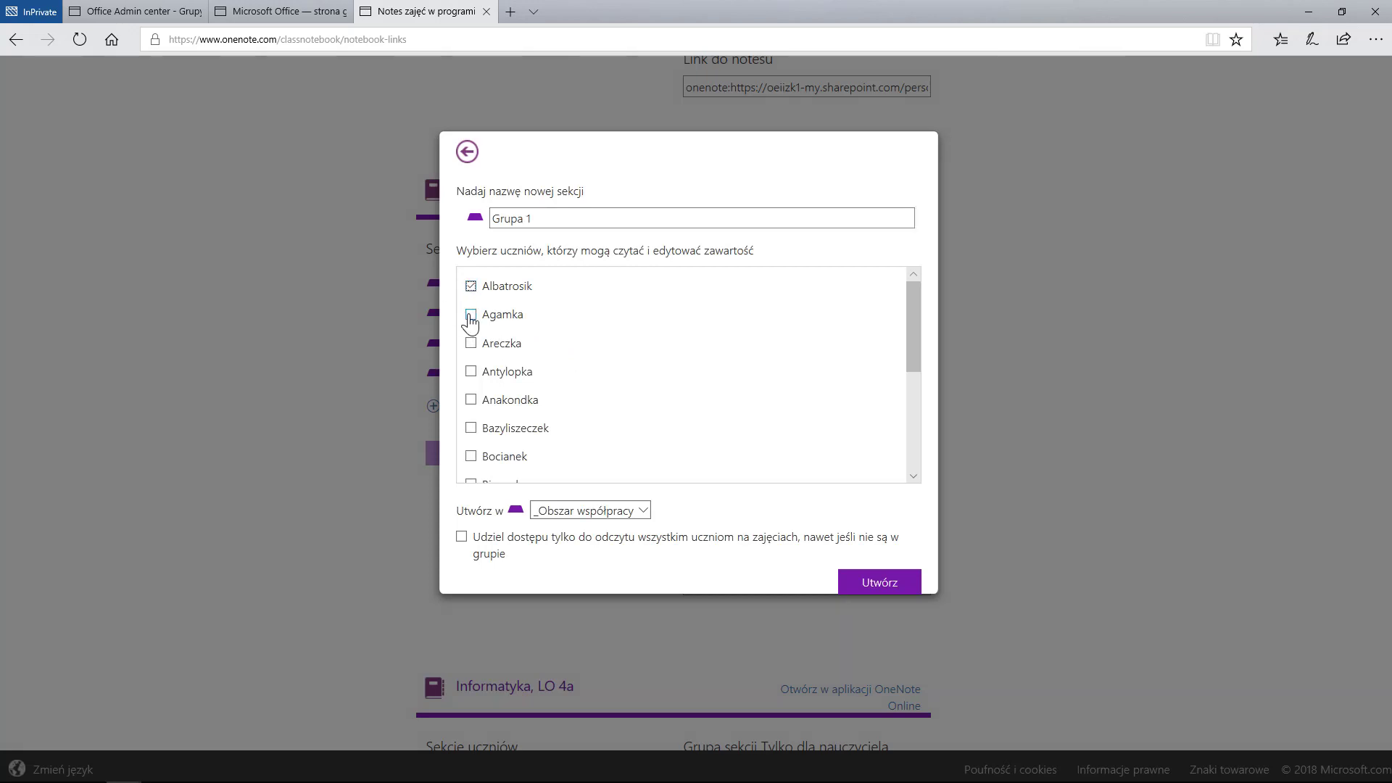
click(471, 314)
click(471, 344)
click(863, 589)
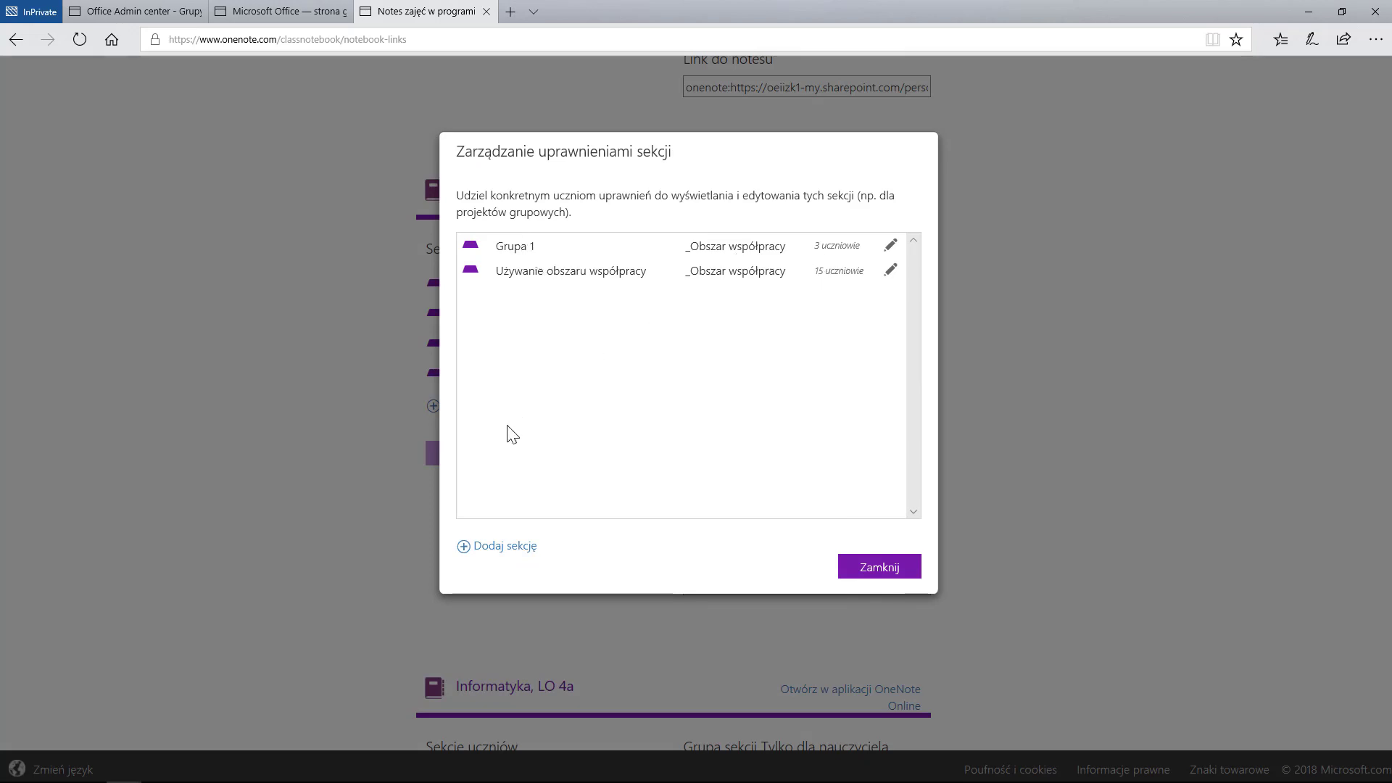
- Create the collaboration sections "Grupa 2" to "Grupa 5" with three students each, and close the section permissions
click(505, 556)
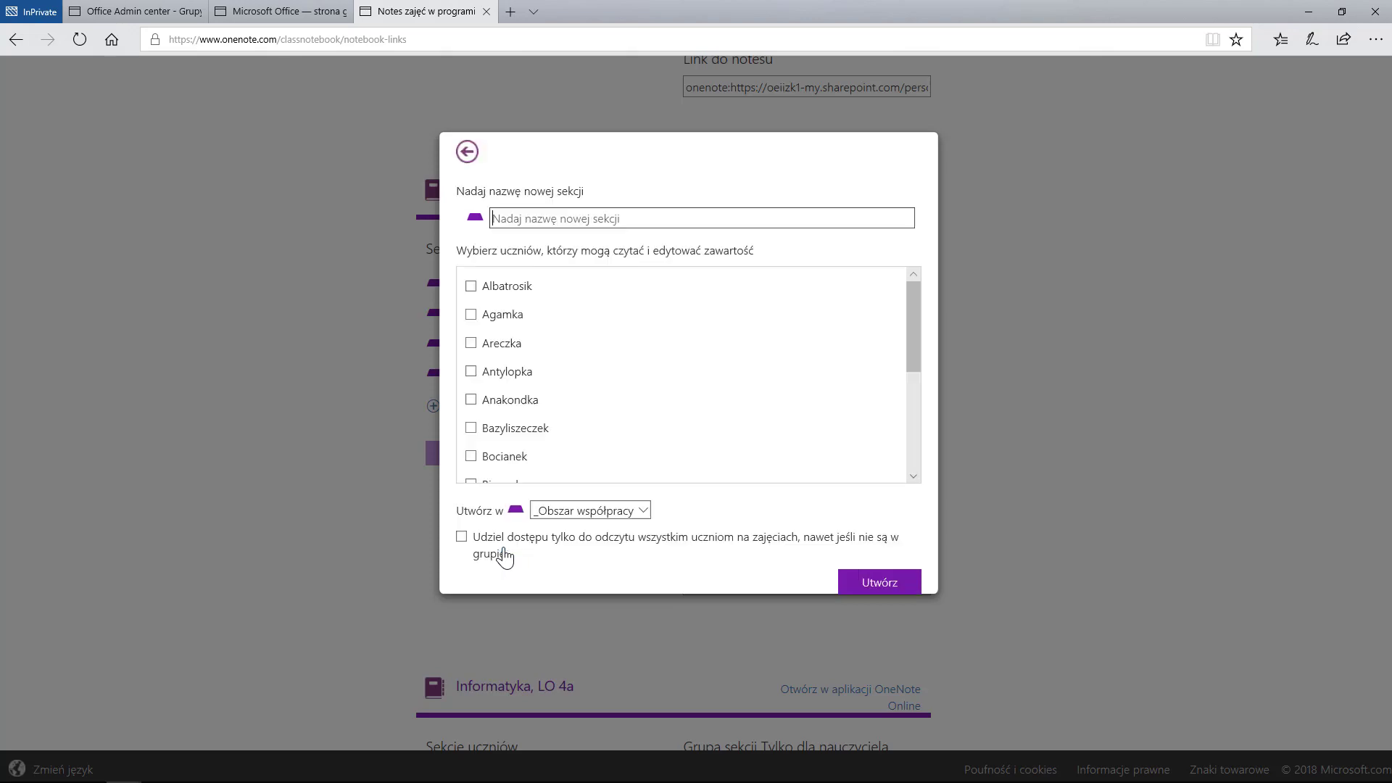
text(Grupa 3)
scroll(472, 462, down, 3)
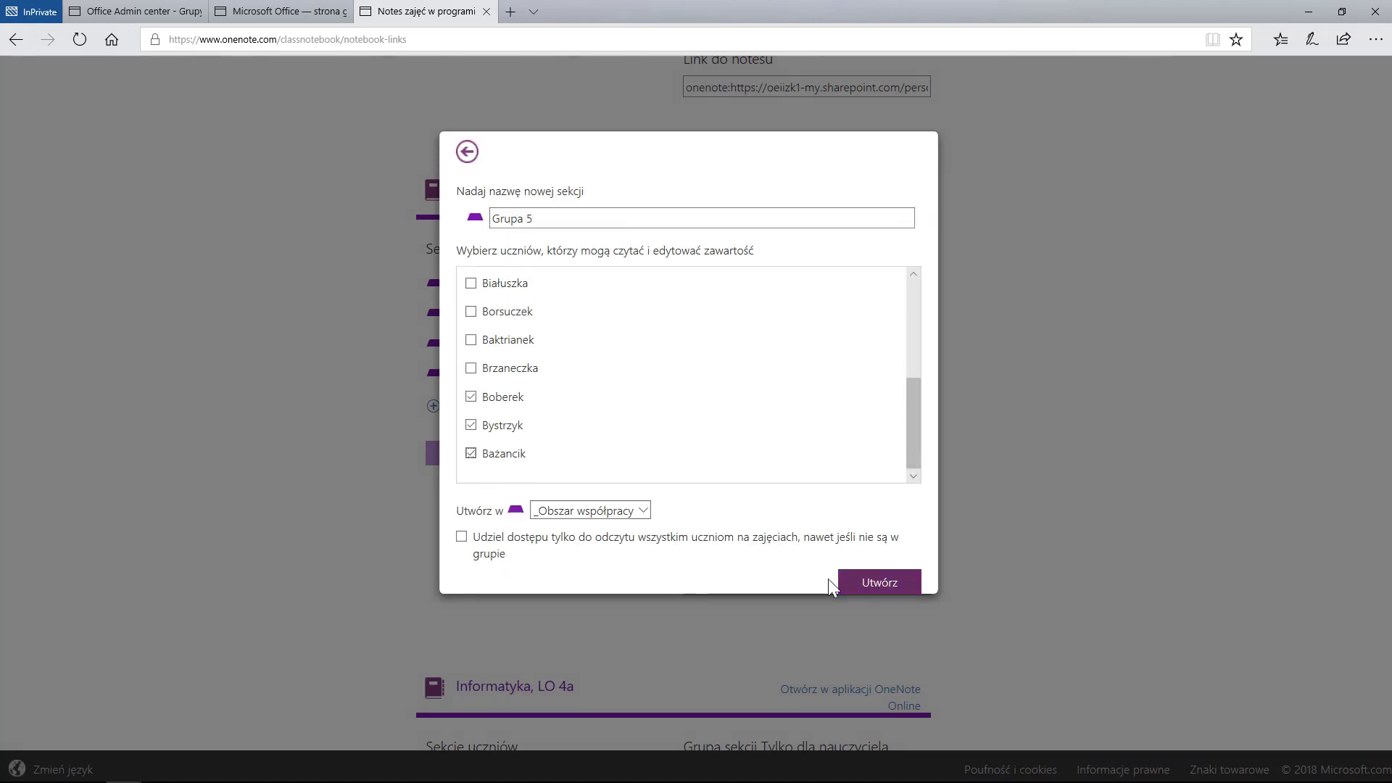
click(877, 582)
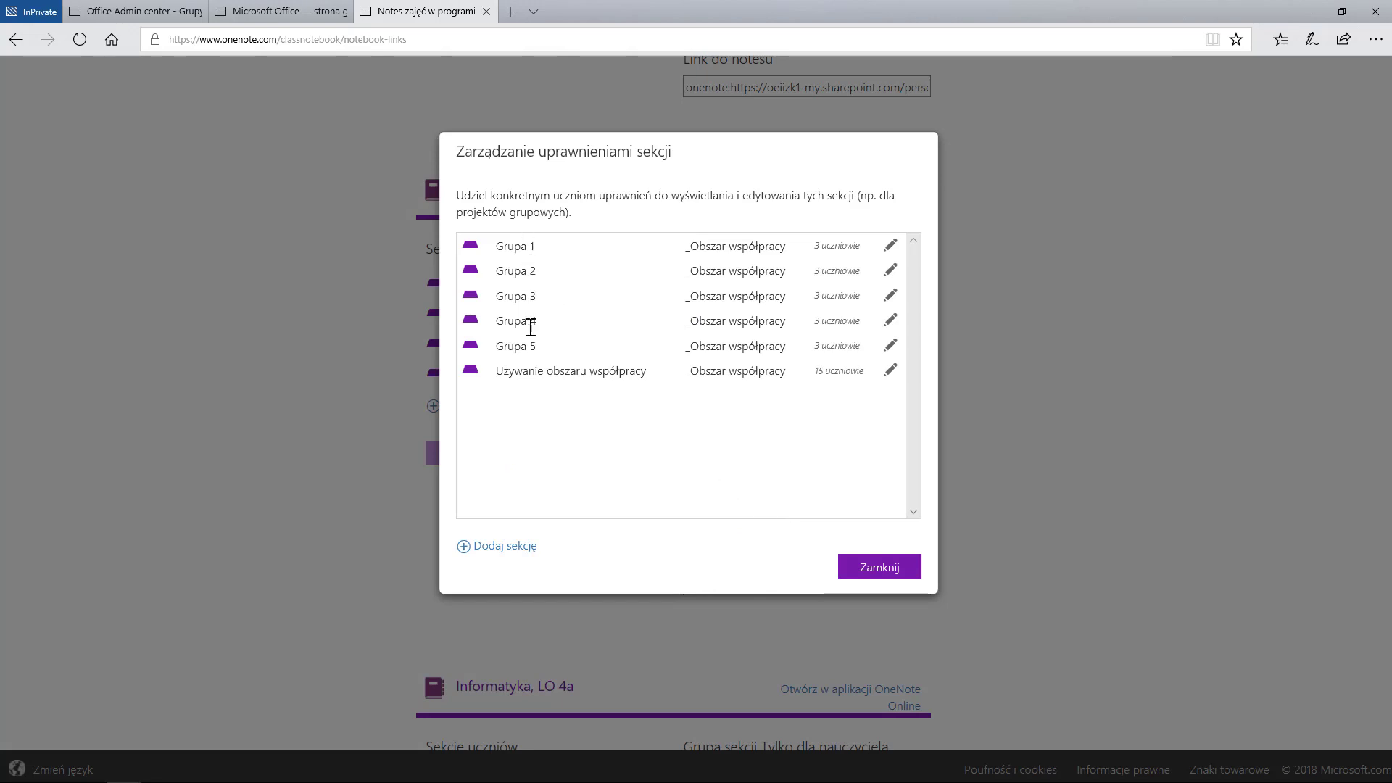
click(880, 567)
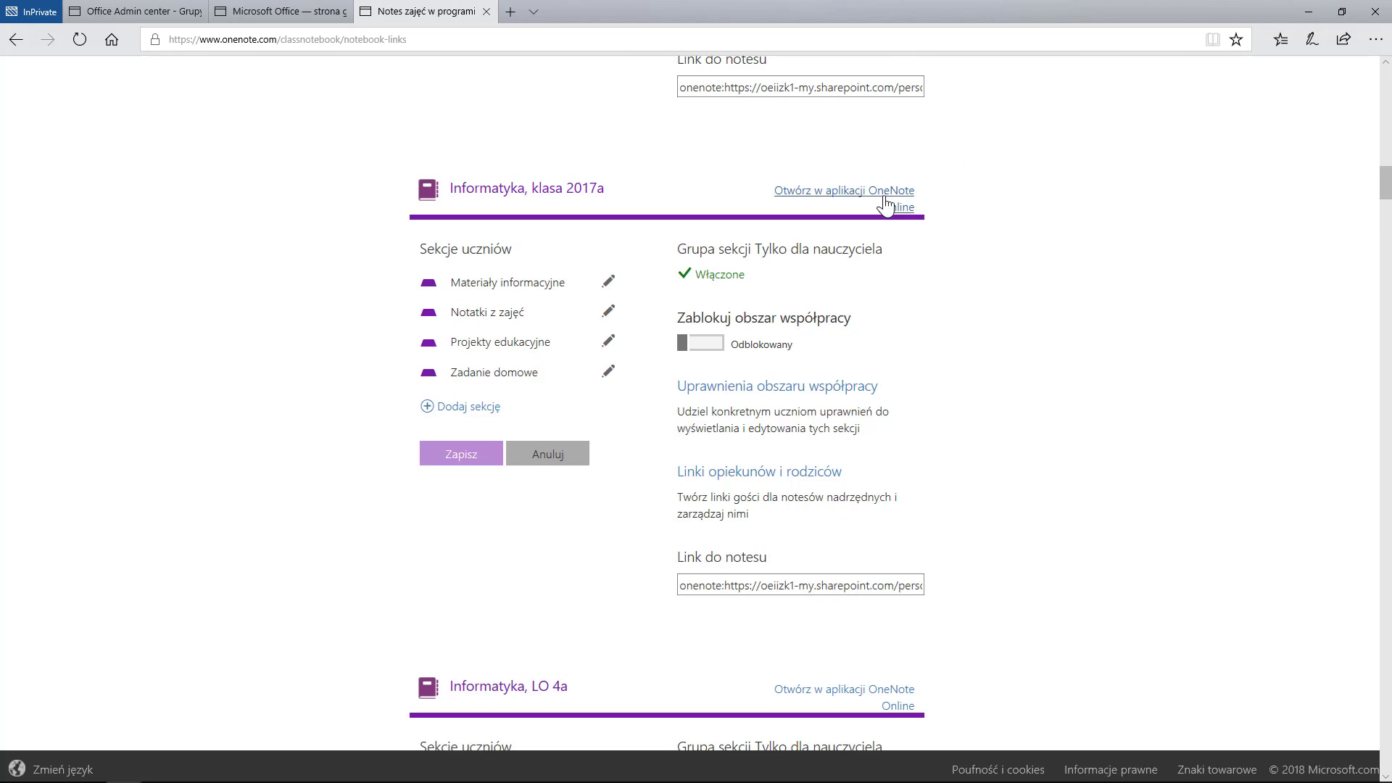
- Open "Informatyka, klasa 2017a" in OneNote Online and view the introductory sections of the content library and the collaboration space
click(886, 206)
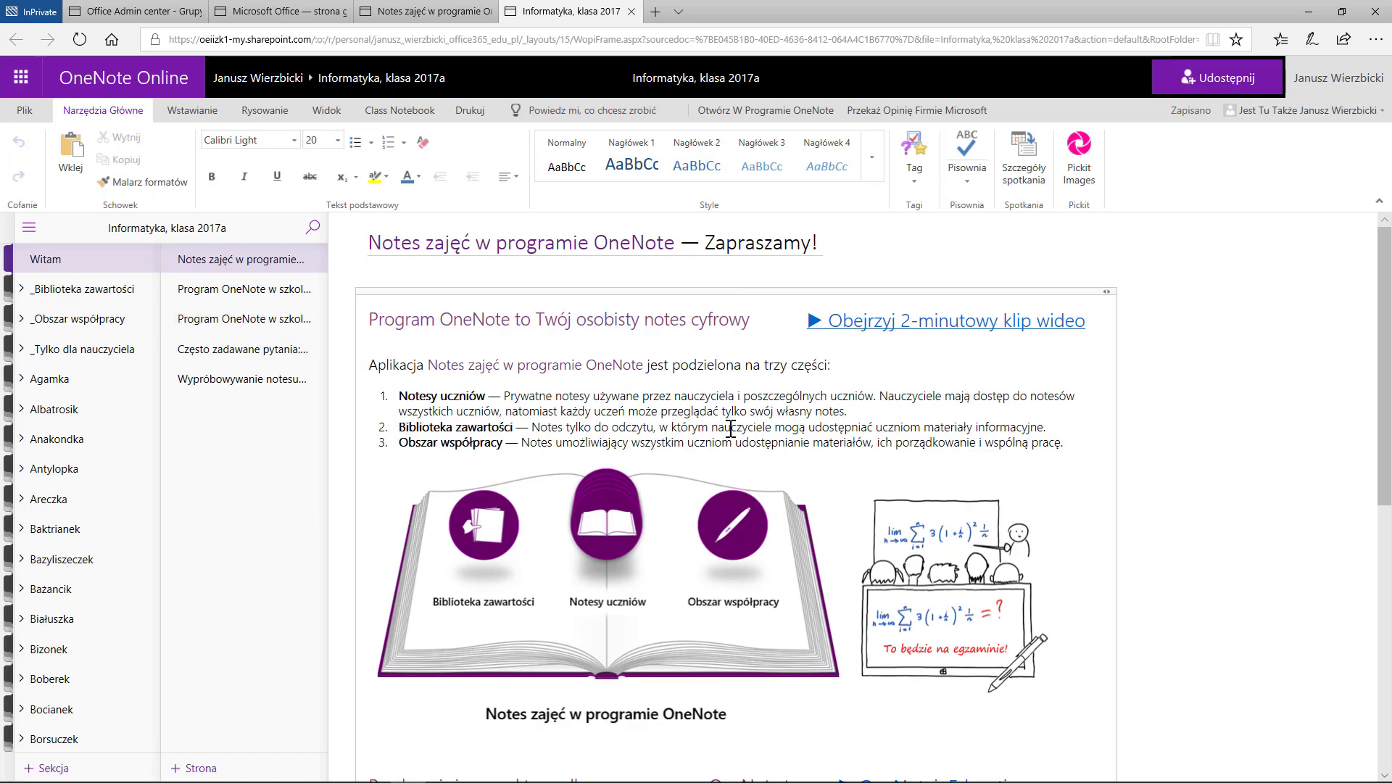
click(22, 289)
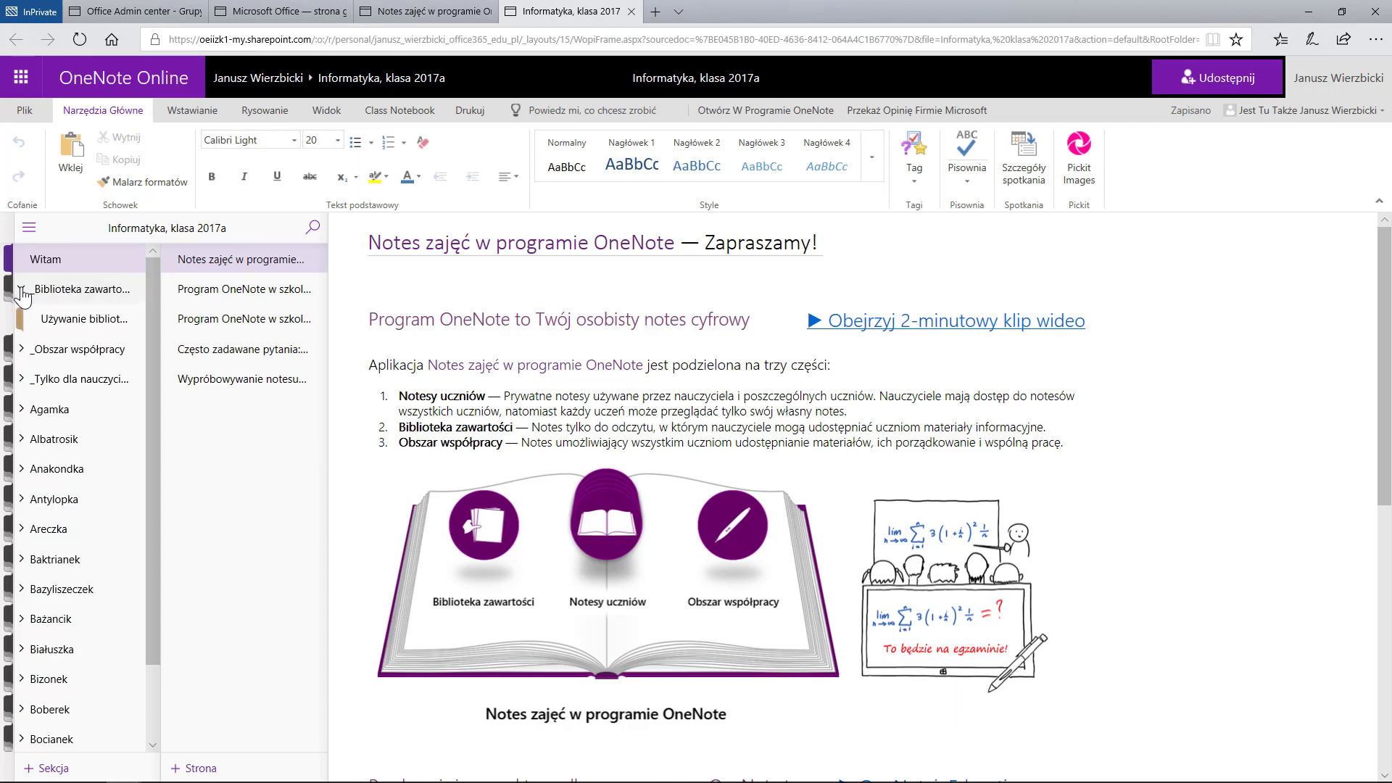
click(72, 325)
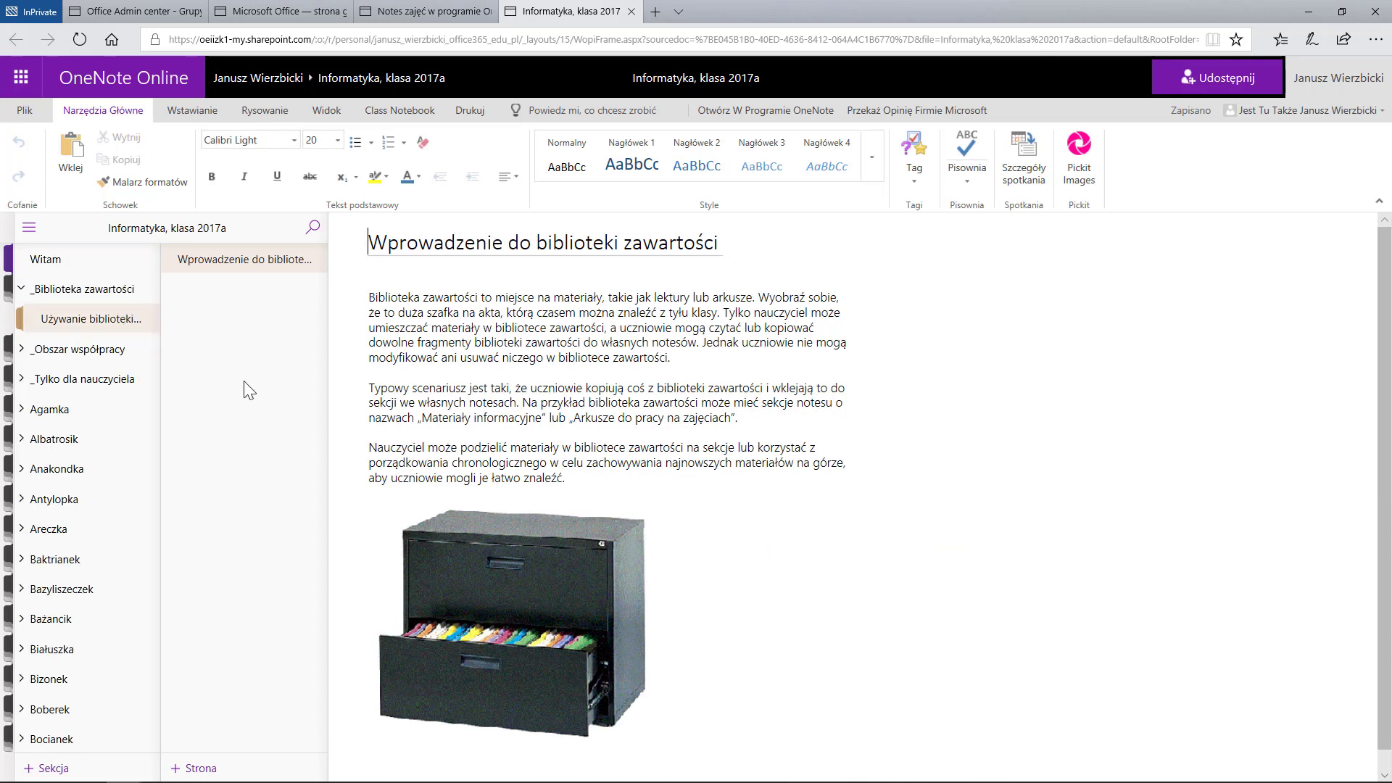
click(21, 352)
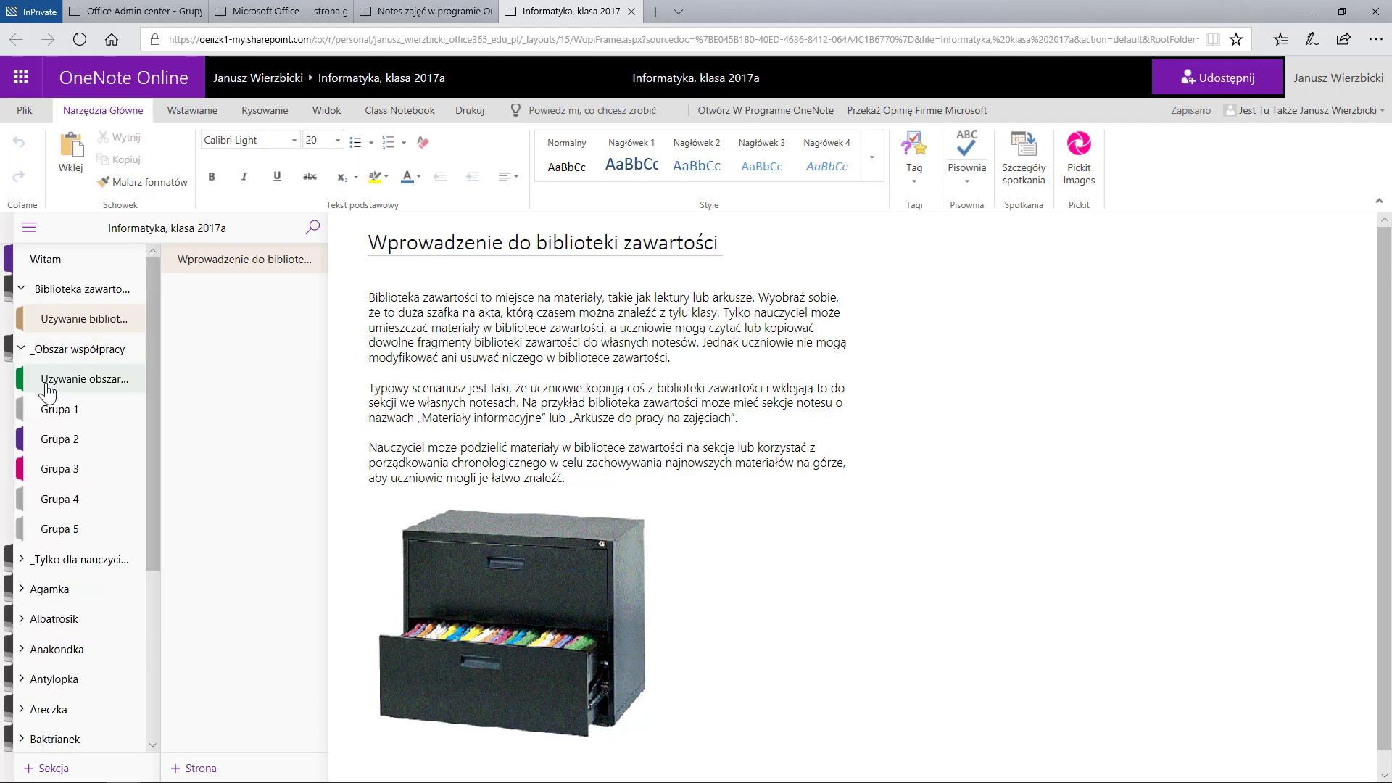
click(82, 380)
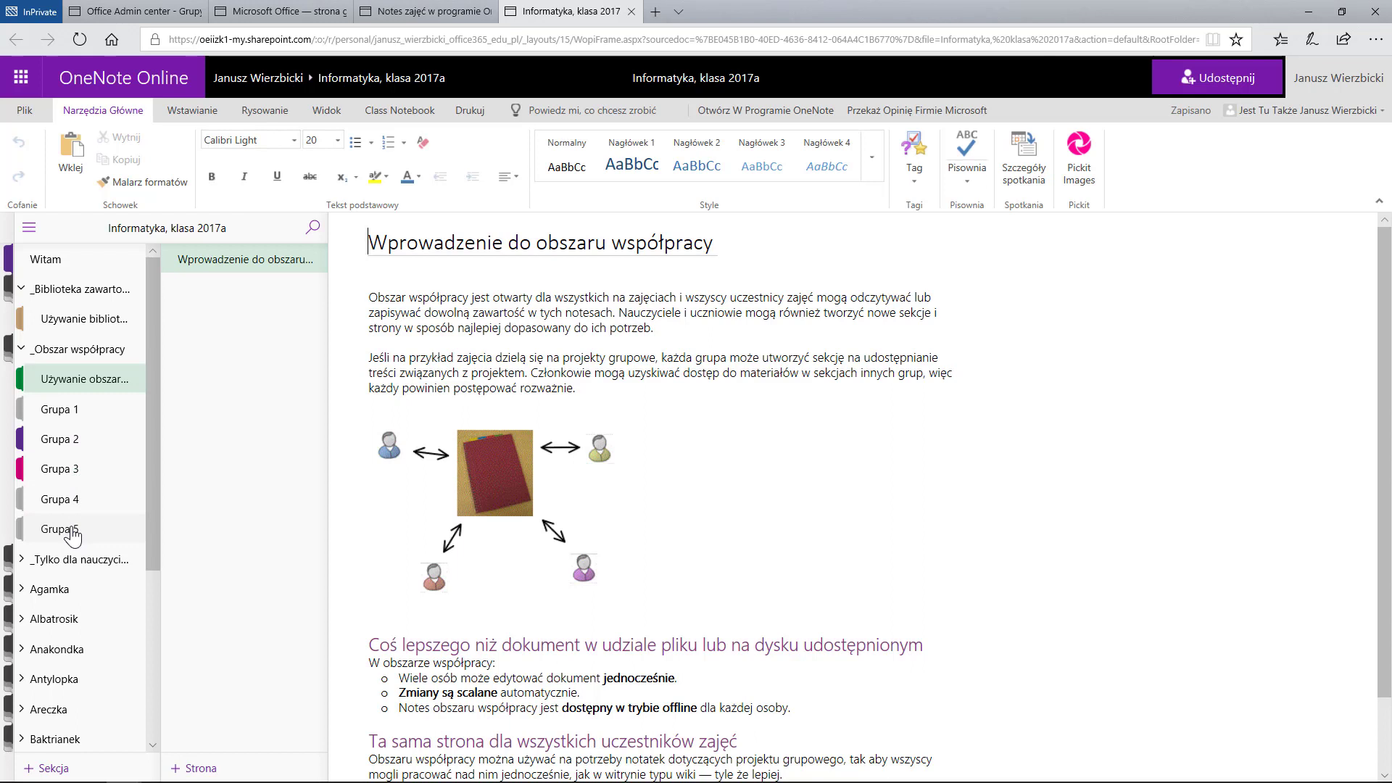
- View the introductory section of the teacher-only group and expand the first student's section group
click(23, 562)
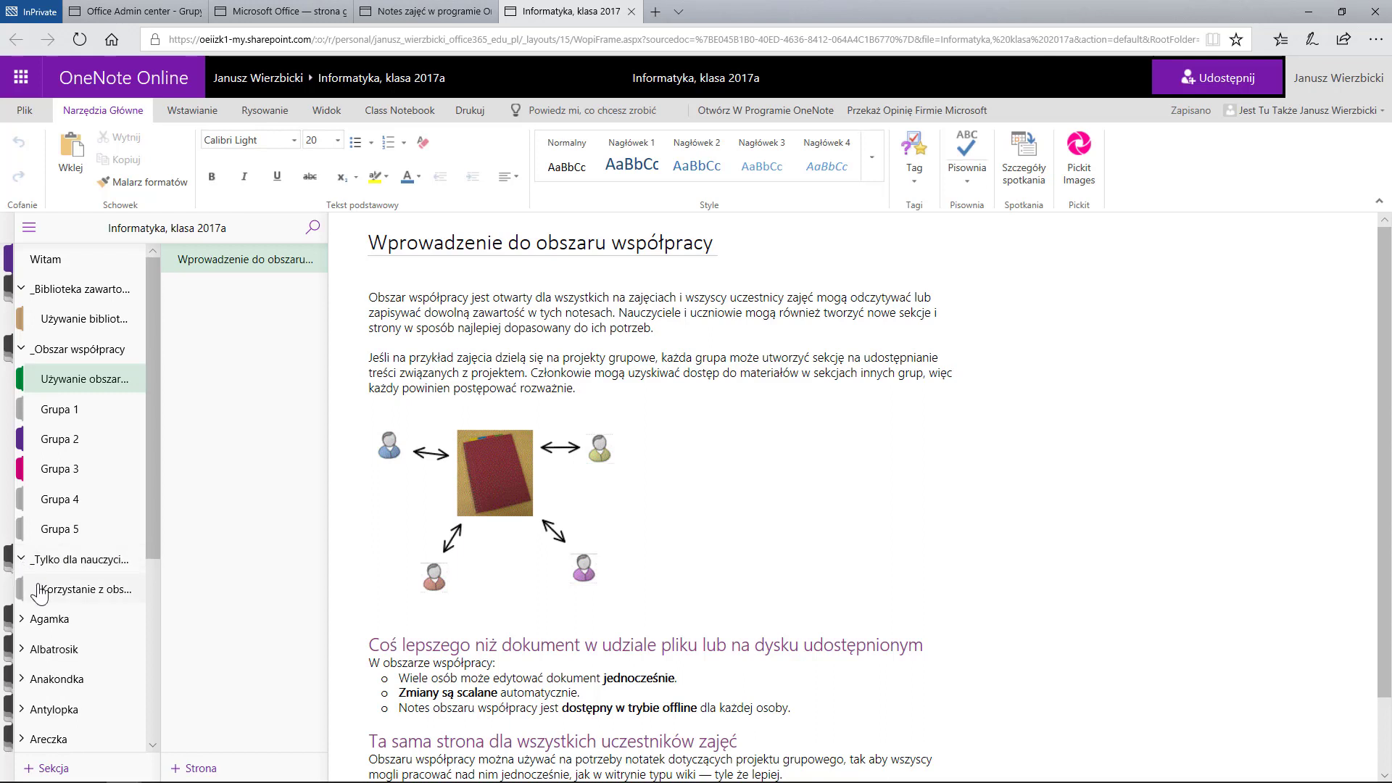
click(41, 593)
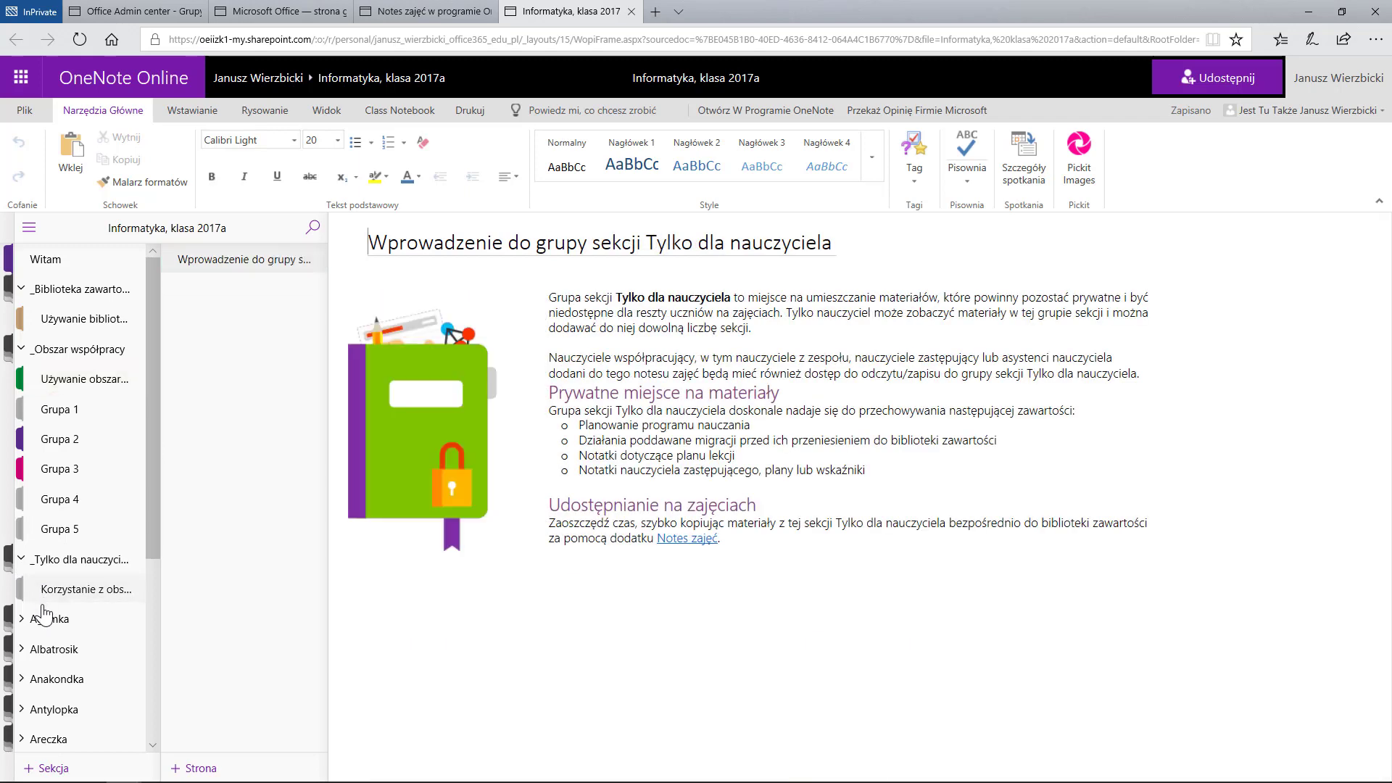
click(24, 625)
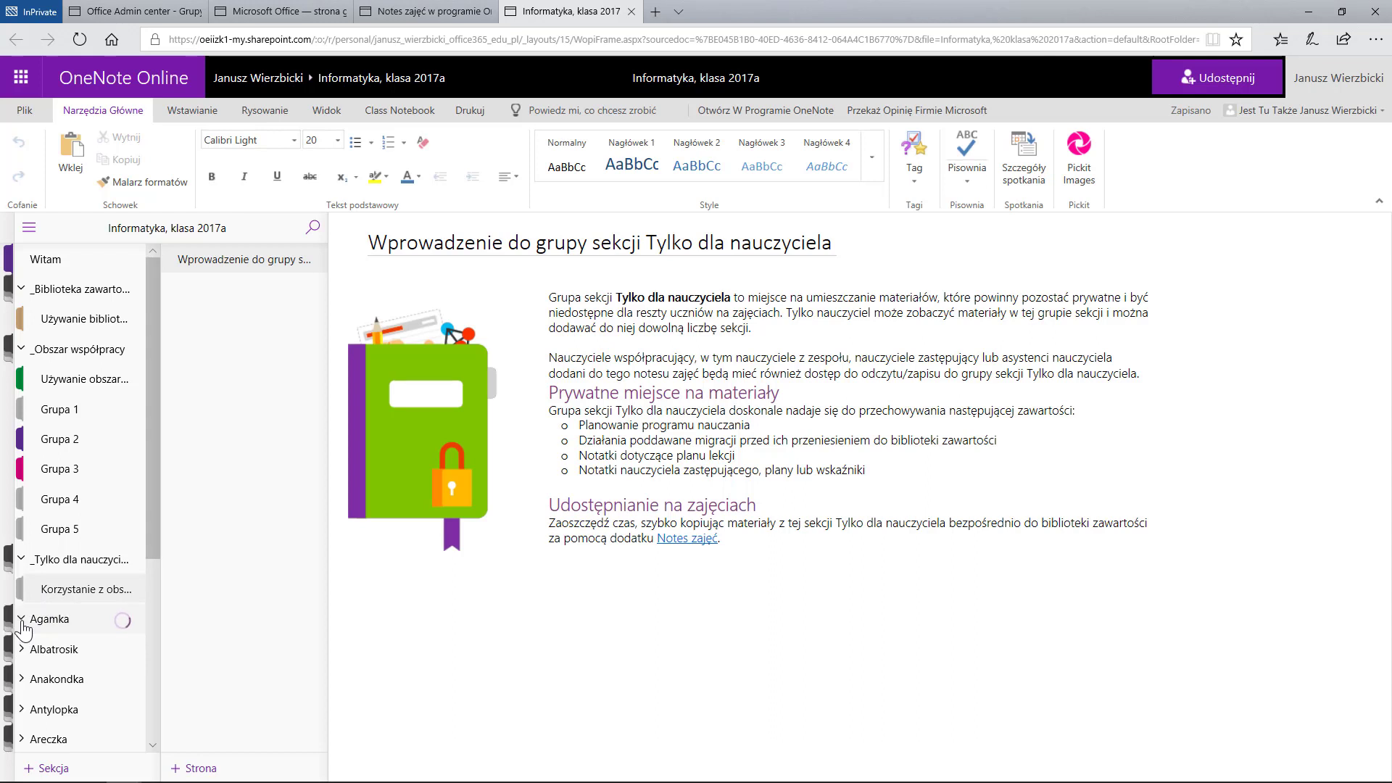